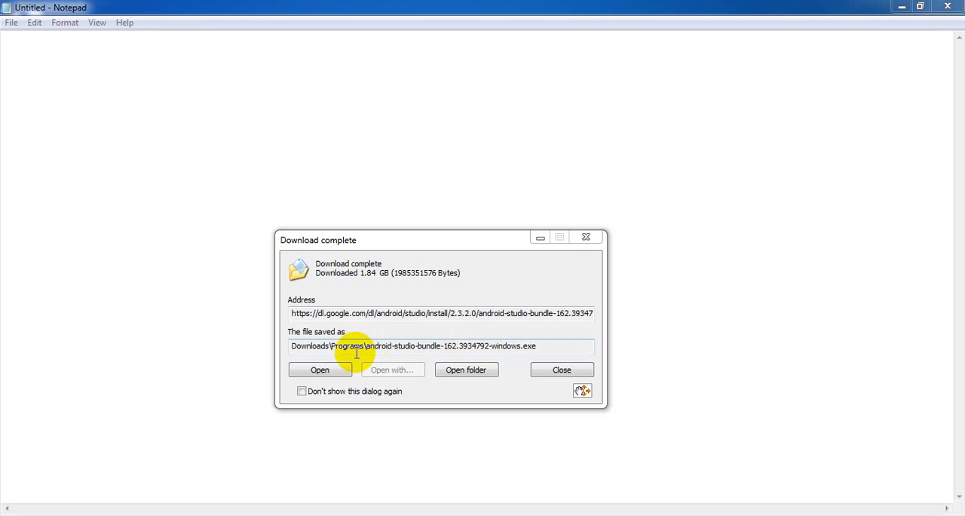
- Launch the downloaded Android Studio installer, keep the Android SDK and Android Virtual Device components selected, and accept the license agreement
{"action": "left_click", "coordinate": [320, 369]}
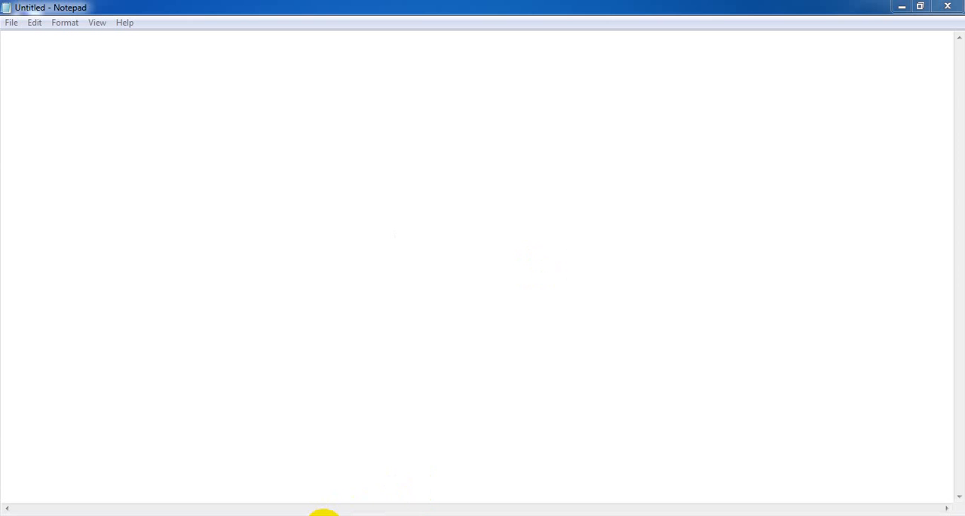
{"action": "left_click", "coordinate": [324, 515]}
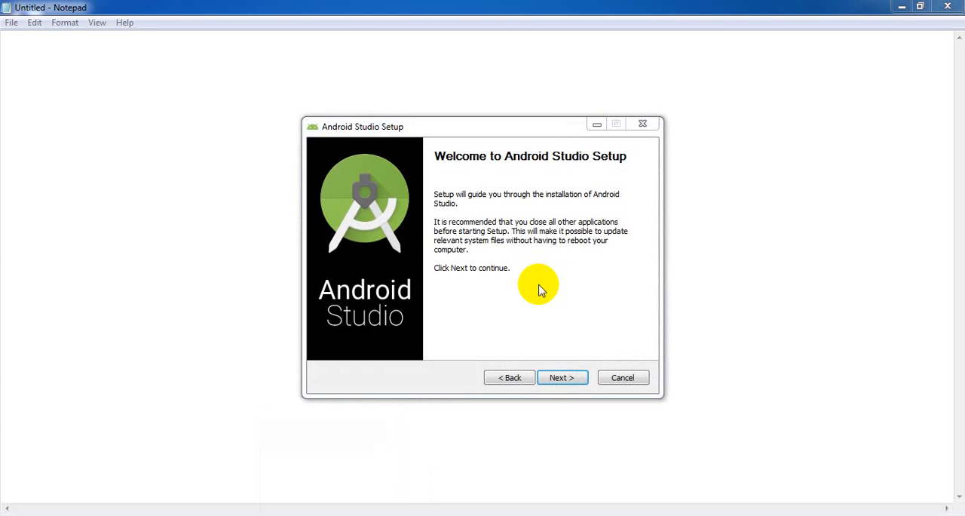
{"action": "left_click", "coordinate": [563, 378]}
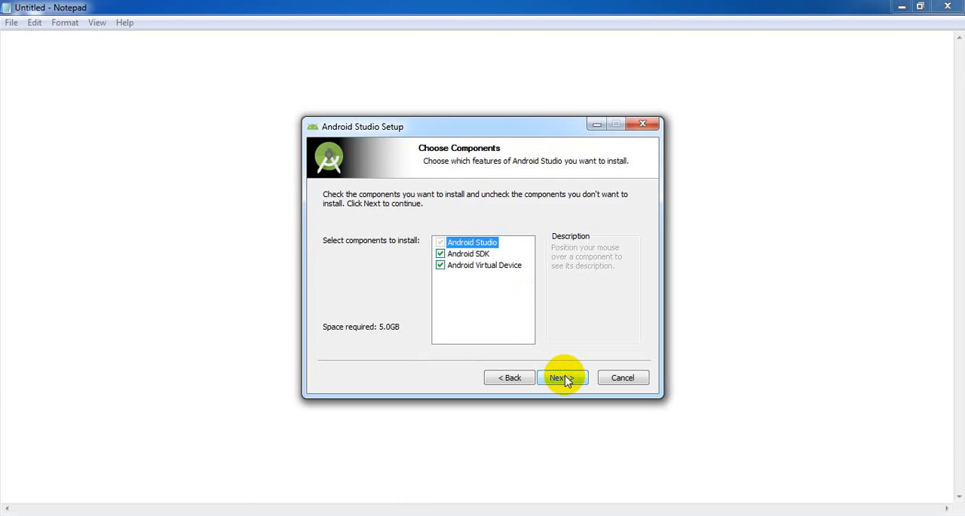
{"action": "mouse_move", "coordinate": [445, 256]}
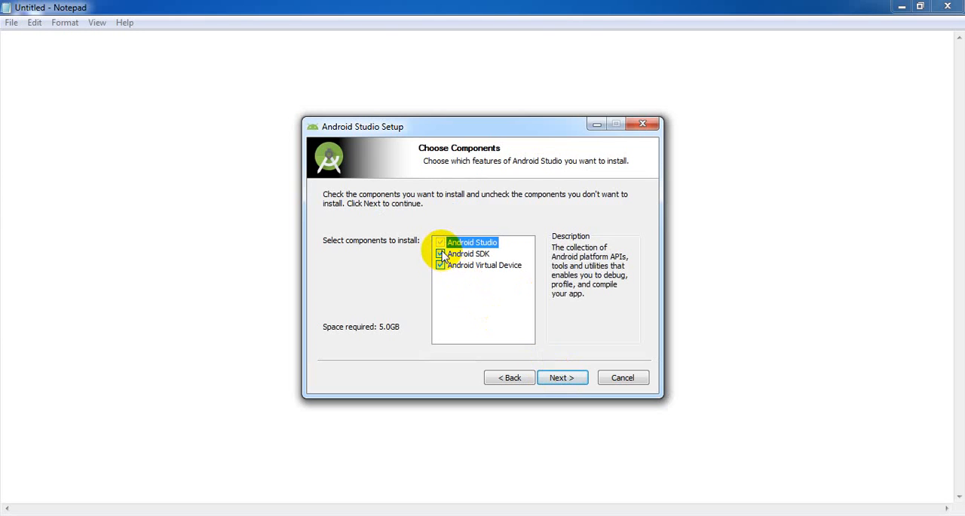
{"action": "left_click", "coordinate": [566, 384]}
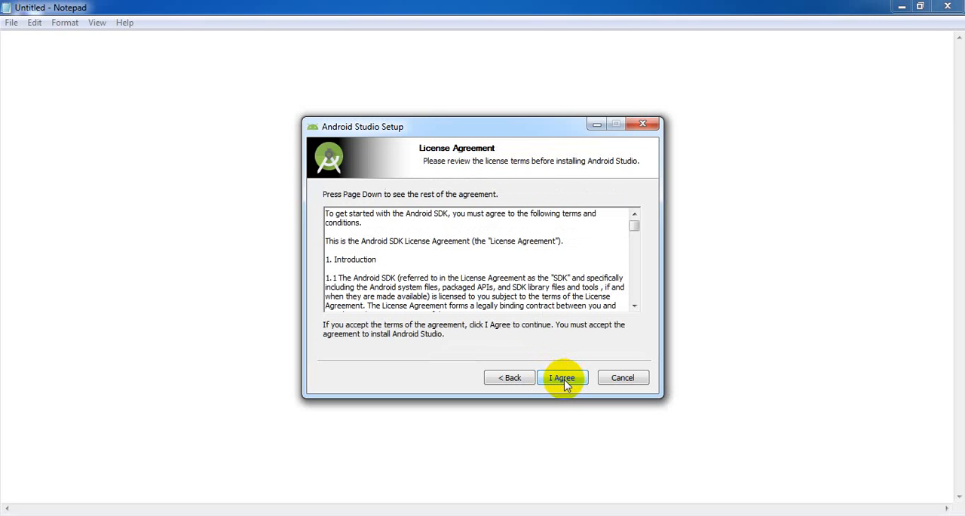
{"action": "left_click", "coordinate": [566, 384]}
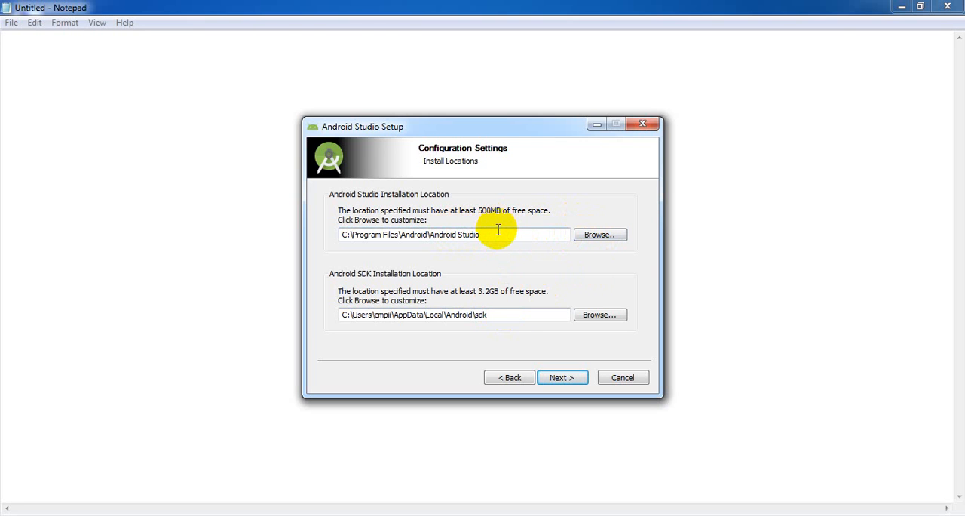
{"action": "left_click", "coordinate": [594, 236]}
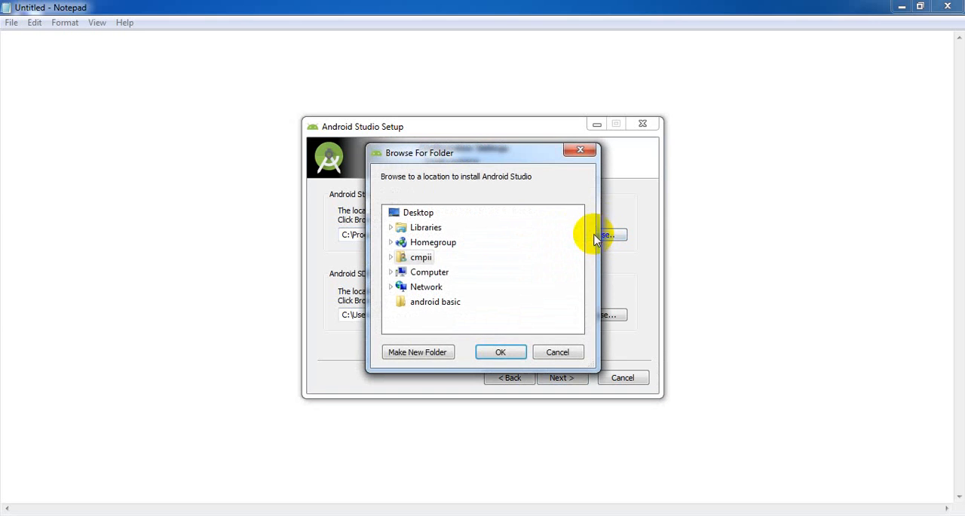
{"action": "left_click", "coordinate": [426, 273]}
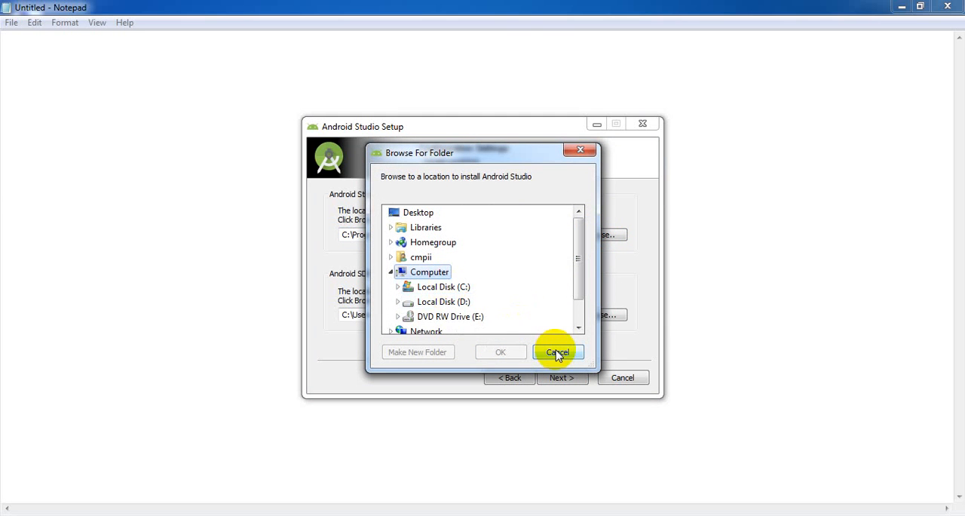
{"action": "left_click", "coordinate": [452, 303]}
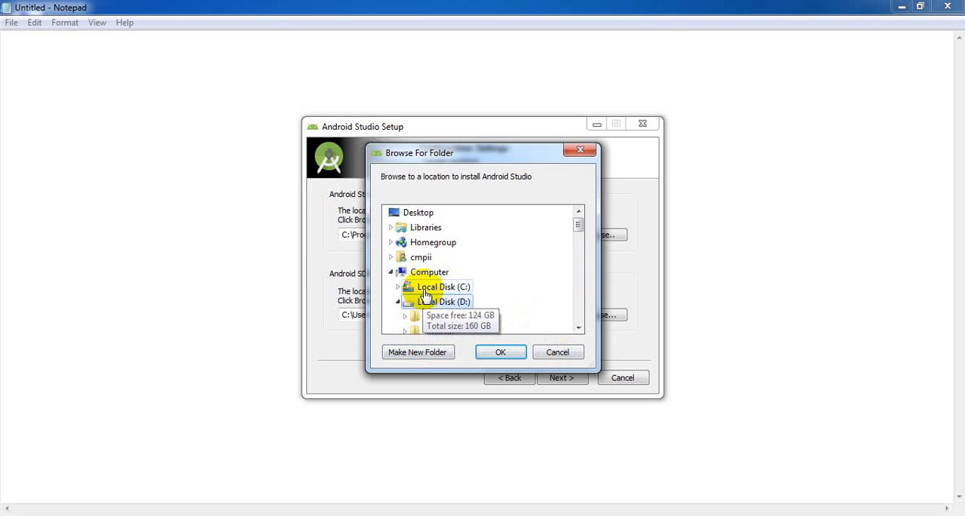
{"action": "left_click", "coordinate": [556, 352]}
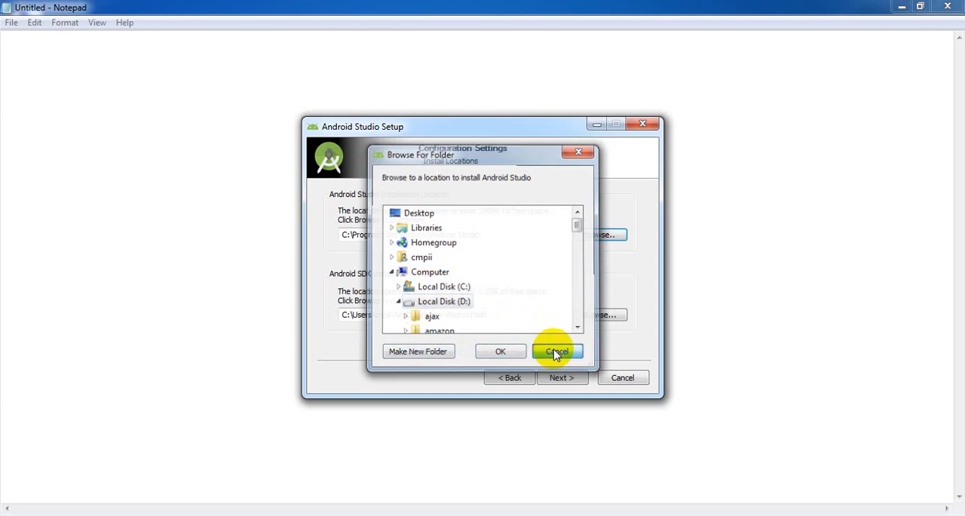
{"action": "left_click", "coordinate": [595, 315]}
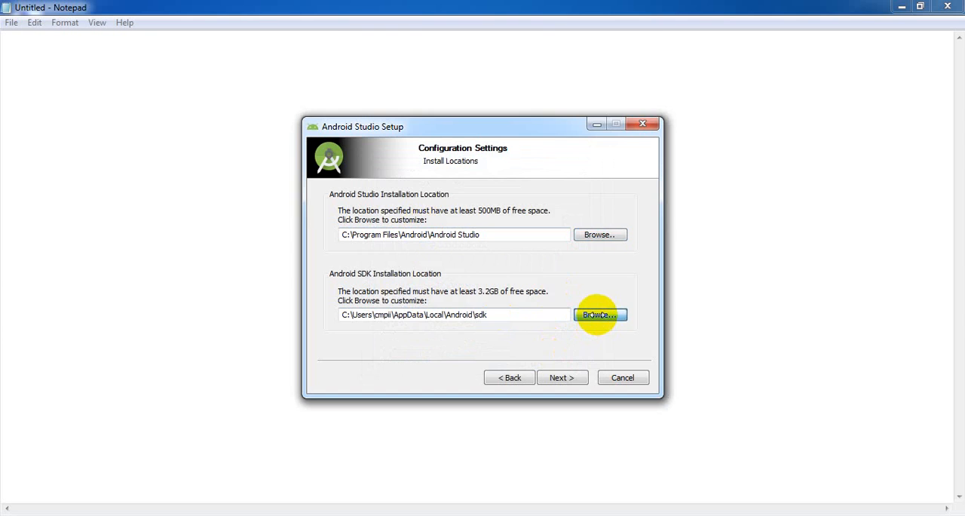
{"action": "left_click", "coordinate": [558, 353]}
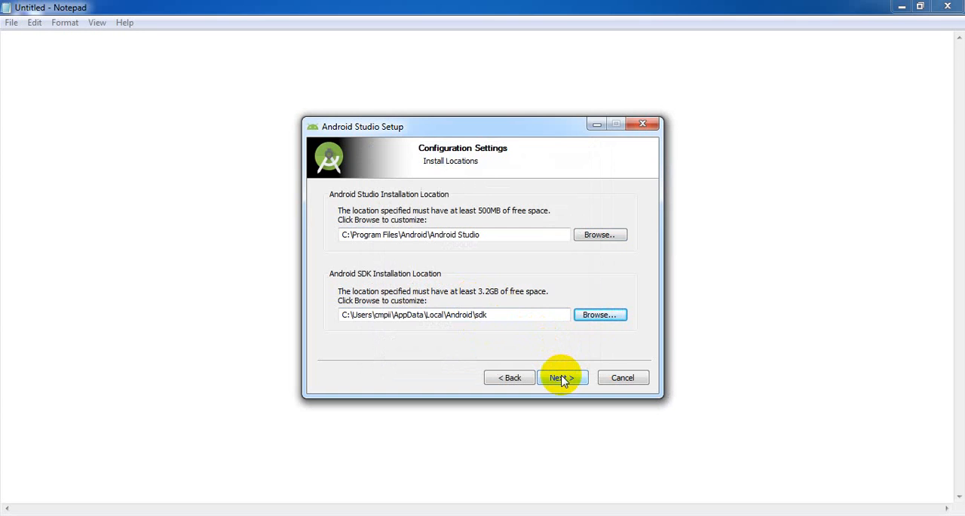
- Start the installation with the default locations and the Android Studio Start Menu folder, show its details, and minimize the setup window
{"action": "left_click", "coordinate": [562, 378]}
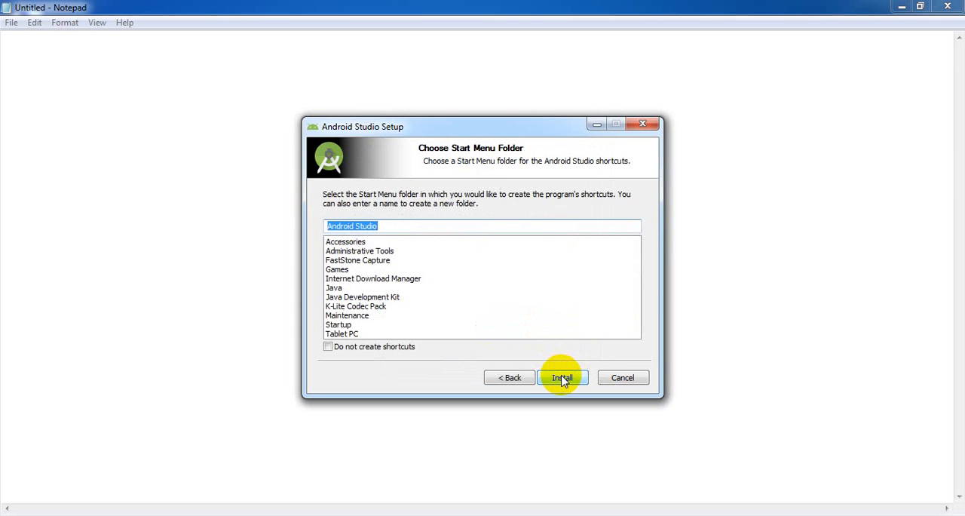
{"action": "left_click", "coordinate": [561, 378]}
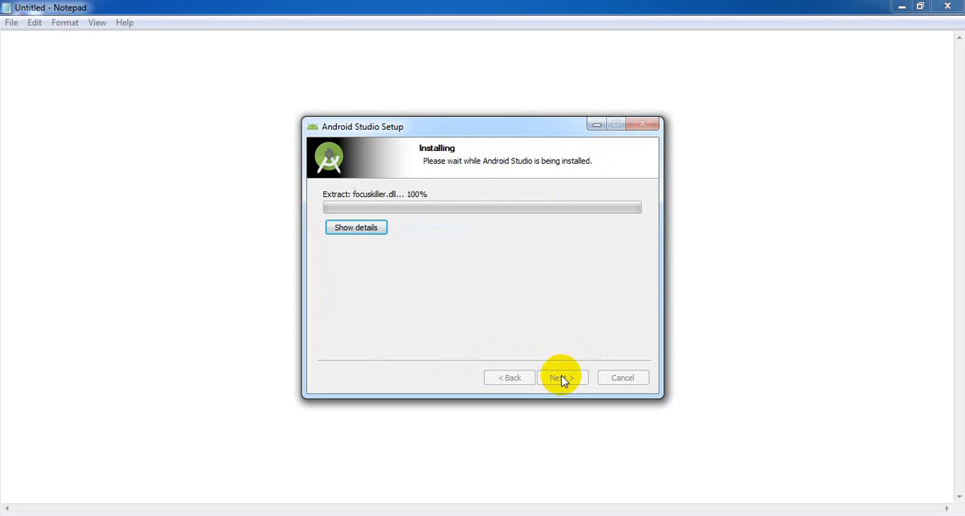
{"action": "left_click", "coordinate": [369, 230]}
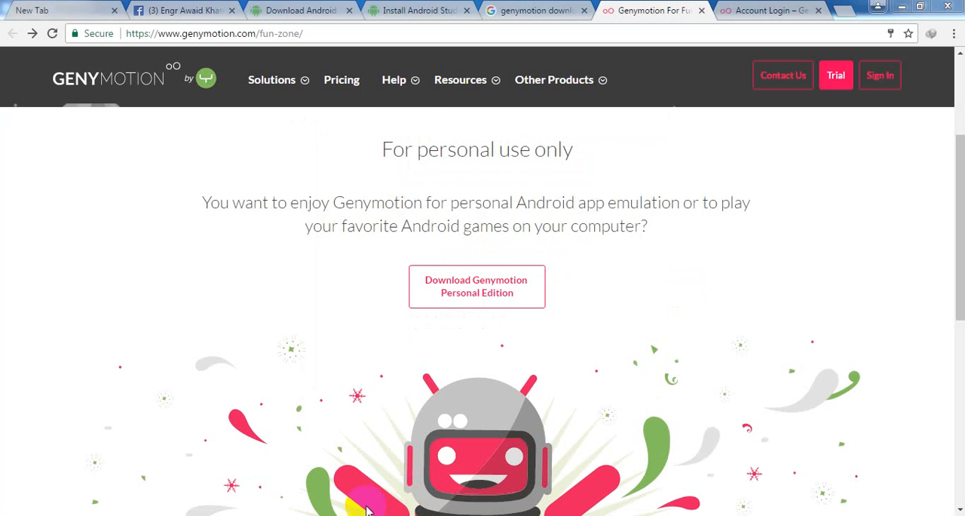
{"action": "left_click", "coordinate": [324, 515]}
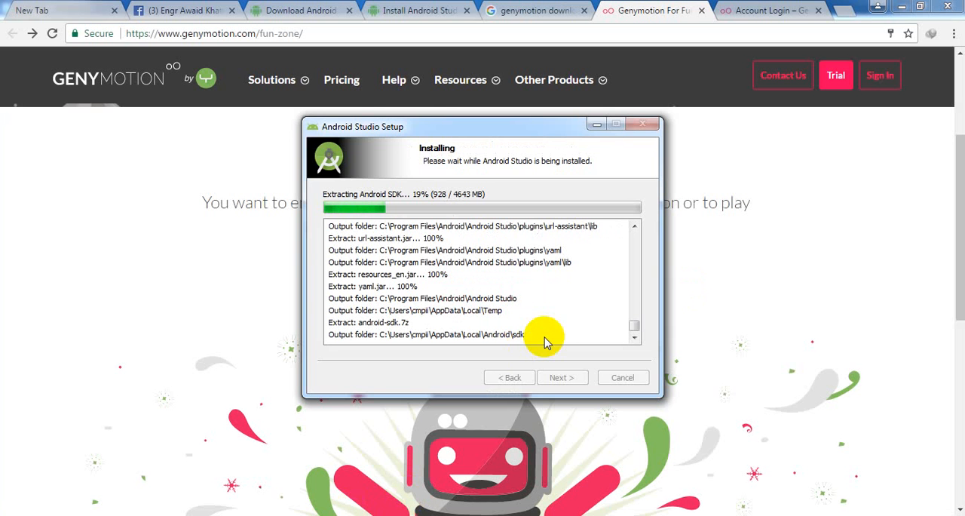
{"action": "left_click", "coordinate": [595, 125]}
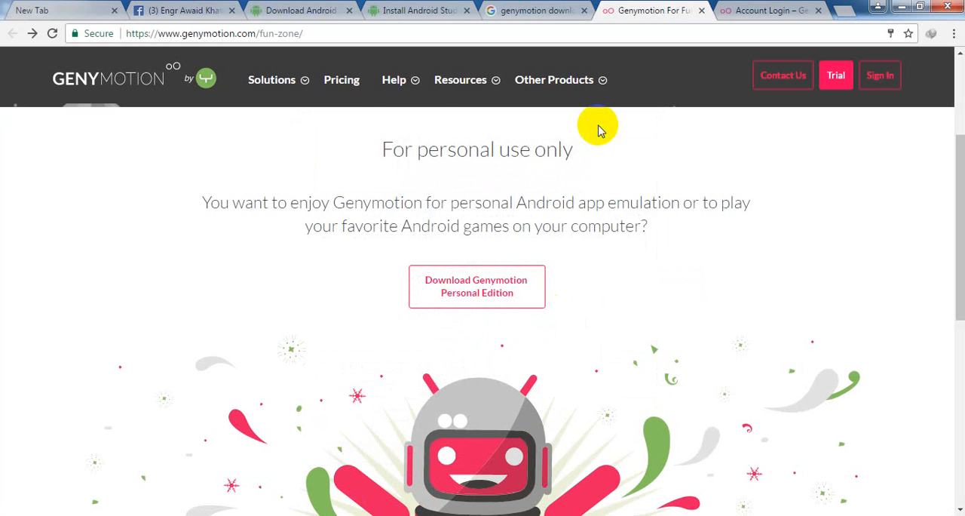
- Review the Google results for "genymotion download" and look over the Genymotion for fun page
{"action": "left_click", "coordinate": [538, 10]}
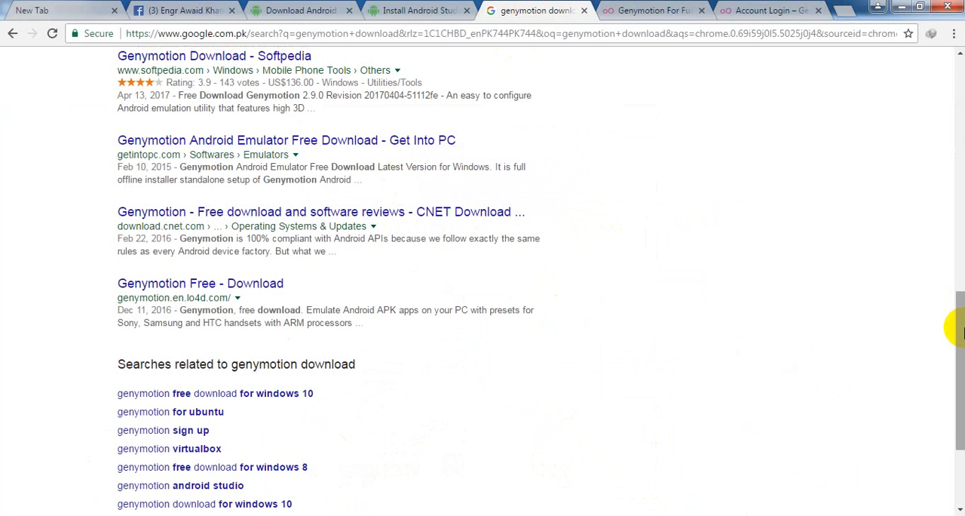
{"action": "left_click_drag", "start_coordinate": [954, 324], "coordinate": [956, 106]}
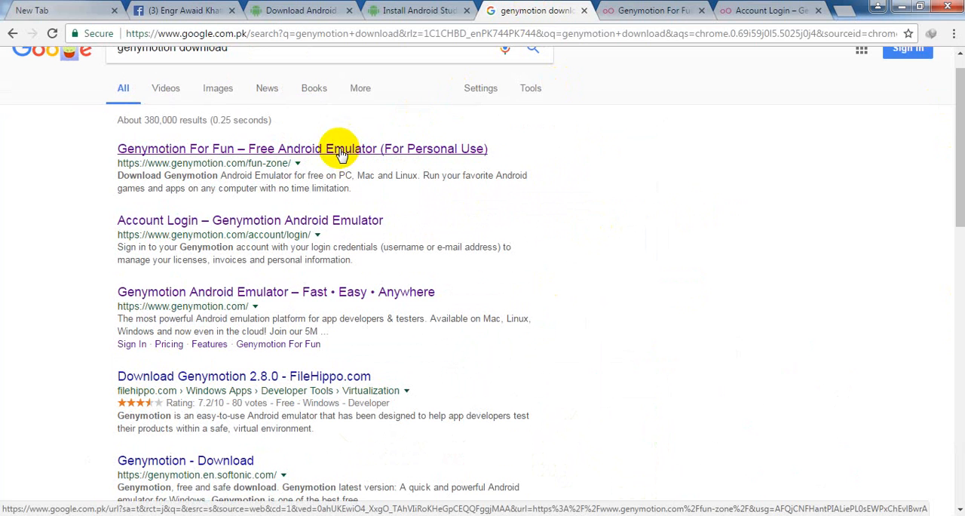
{"action": "left_click", "coordinate": [633, 7]}
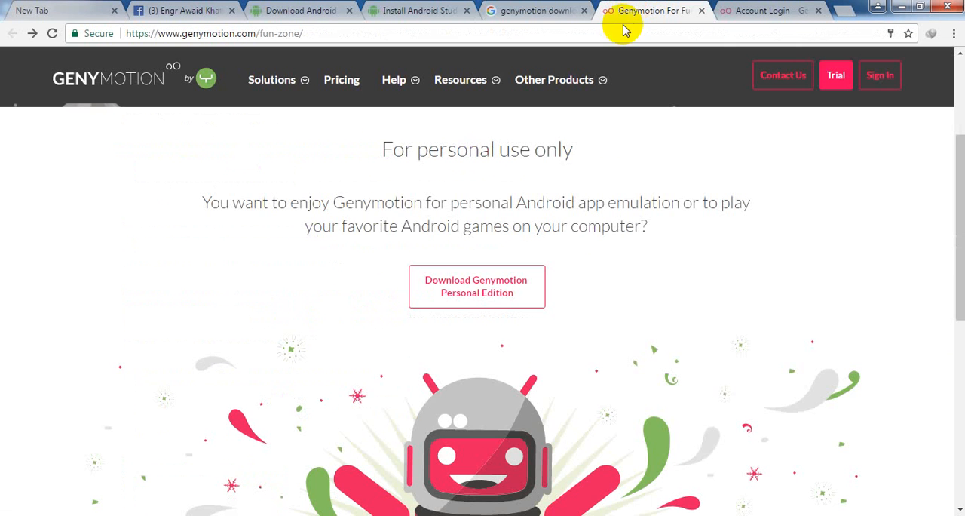
{"action": "mouse_move", "coordinate": [300, 62]}
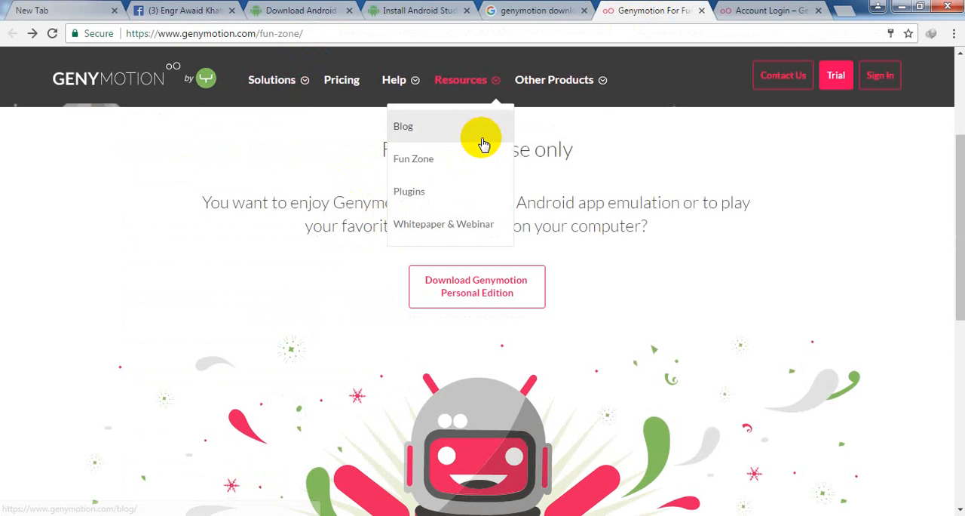
{"action": "scroll", "coordinate": [952, 113], "scroll_direction": "up", "scroll_amount": 3}
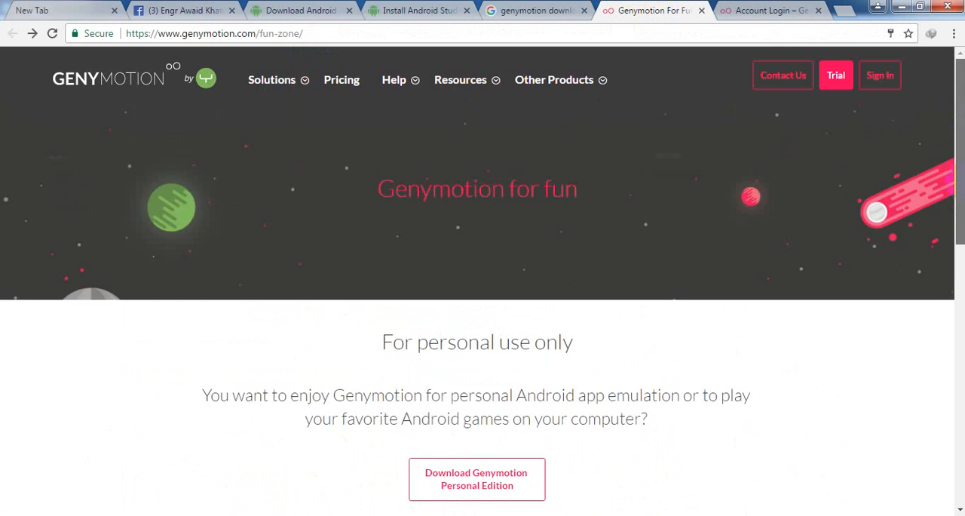
{"action": "scroll", "coordinate": [952, 208], "scroll_direction": "down", "scroll_amount": 3}
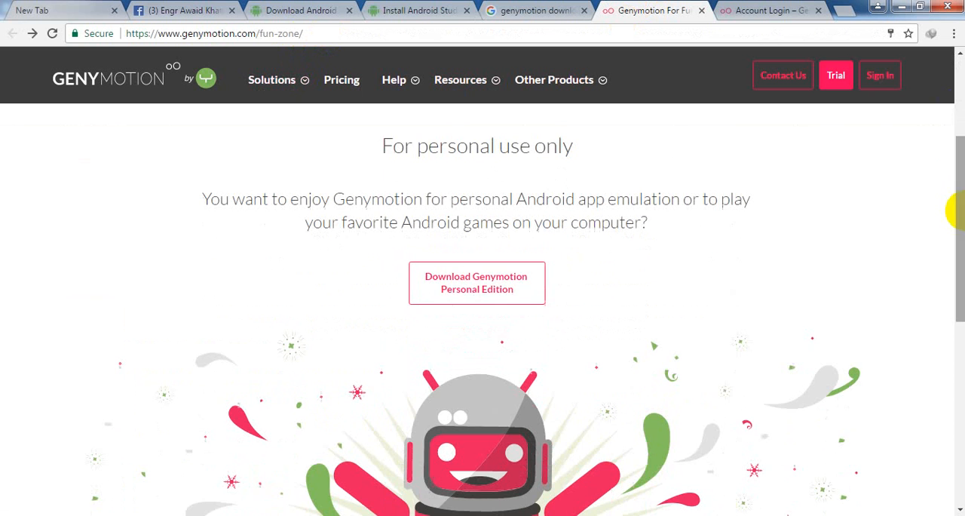
- Request the Genymotion Personal Edition download and sign in to the Genymotion account with the saved credentials
{"action": "left_click", "coordinate": [485, 296]}
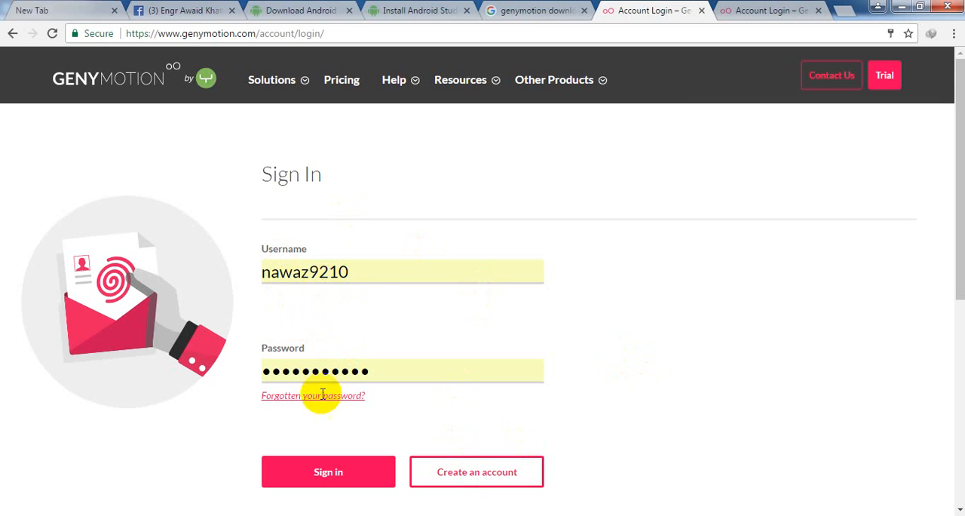
{"action": "left_click", "coordinate": [337, 482]}
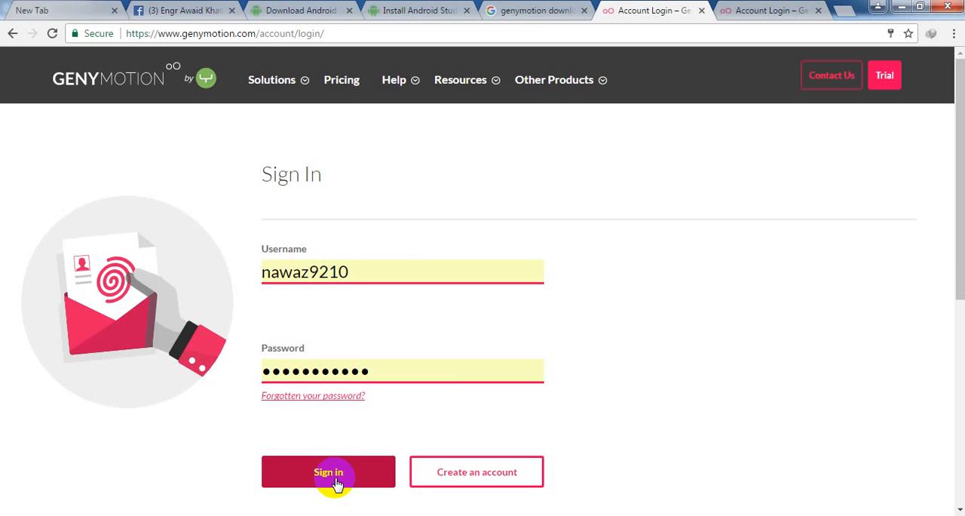
{"action": "left_click", "coordinate": [337, 482]}
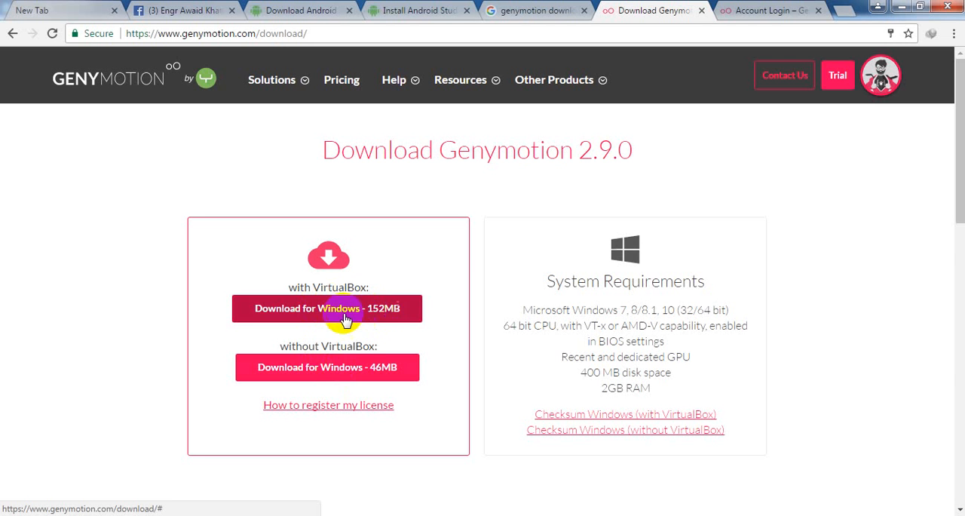
- Start downloading Genymotion 2.9.0 for Windows with VirtualBox as genymotion-2.9.0-vbox.exe and minimize the download window
{"action": "left_click", "coordinate": [318, 308]}
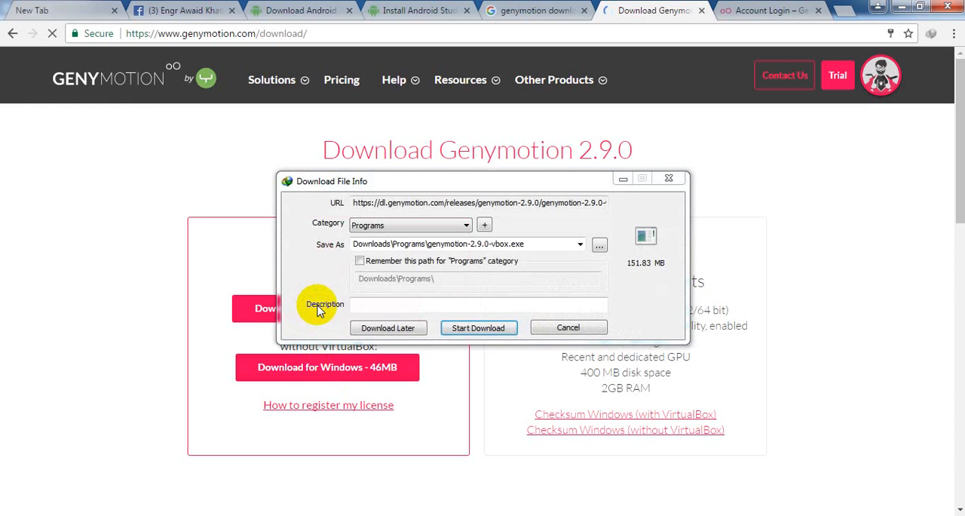
{"action": "left_click", "coordinate": [485, 330]}
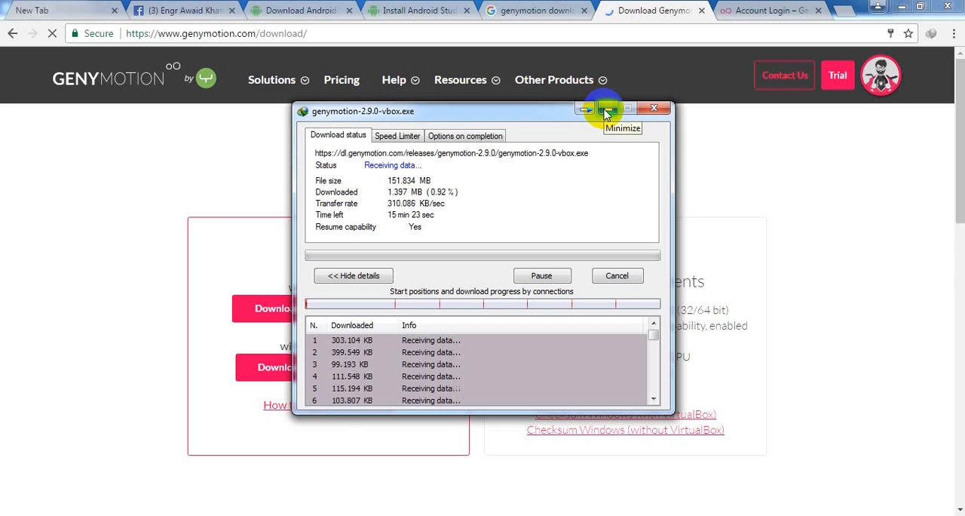
{"action": "left_click", "coordinate": [607, 111]}
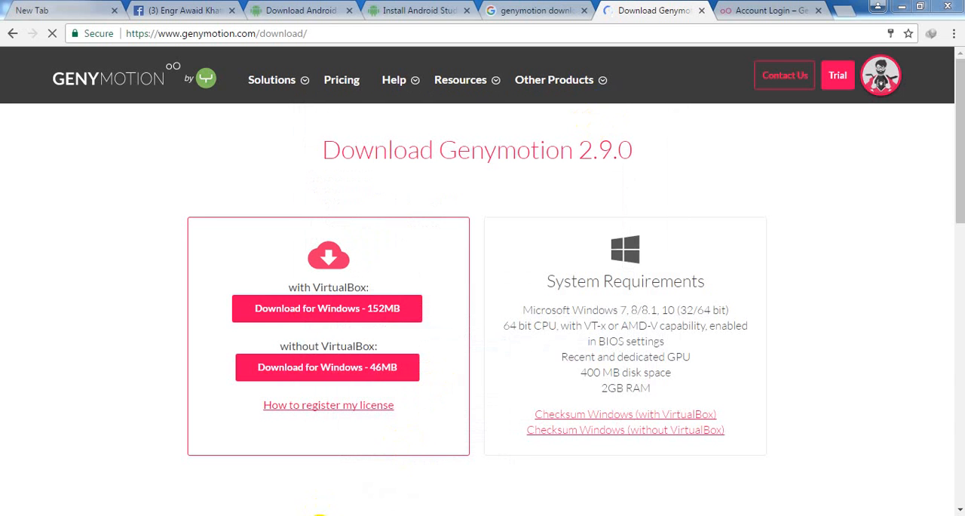
- Finish the Android Studio setup with Start Android Studio enabled, and minimize the browser and Notepad windows
{"action": "left_click", "coordinate": [320, 515]}
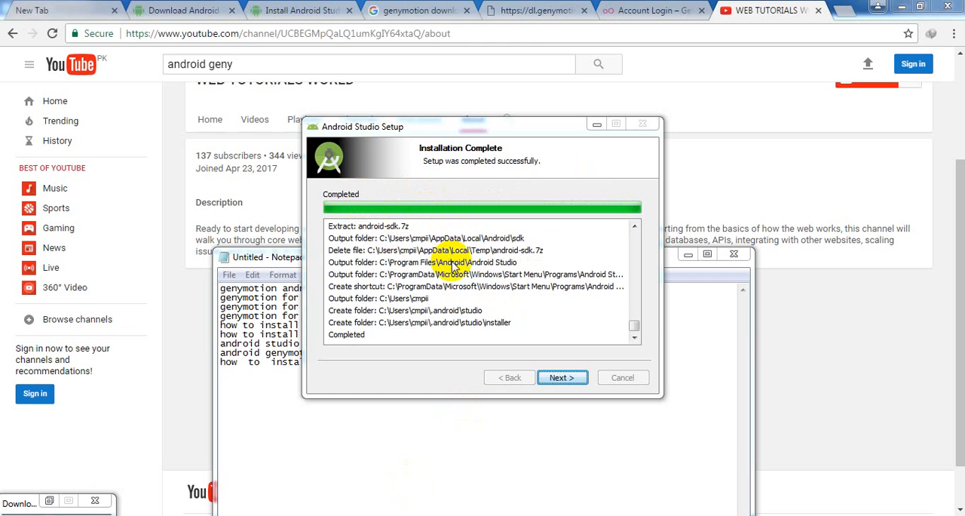
{"action": "left_click", "coordinate": [564, 379]}
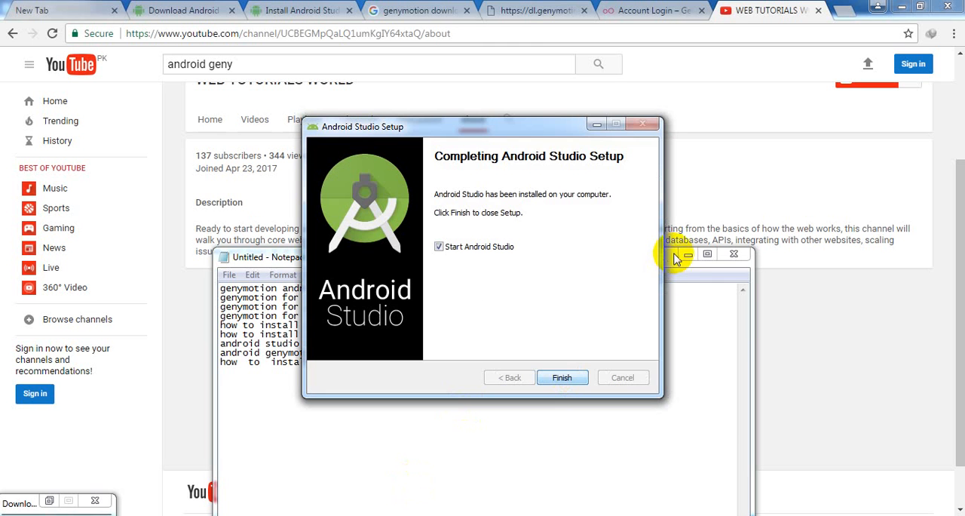
{"action": "left_click", "coordinate": [901, 7]}
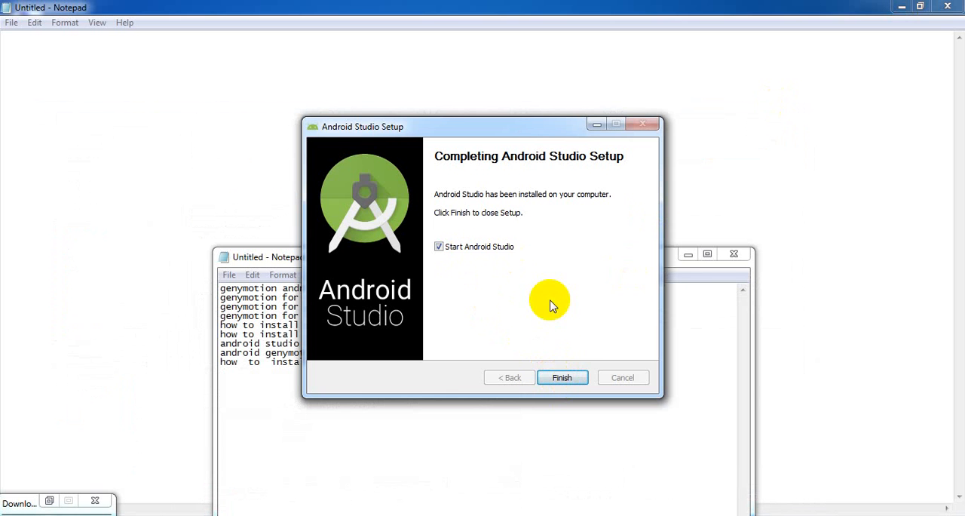
{"action": "left_click", "coordinate": [690, 255]}
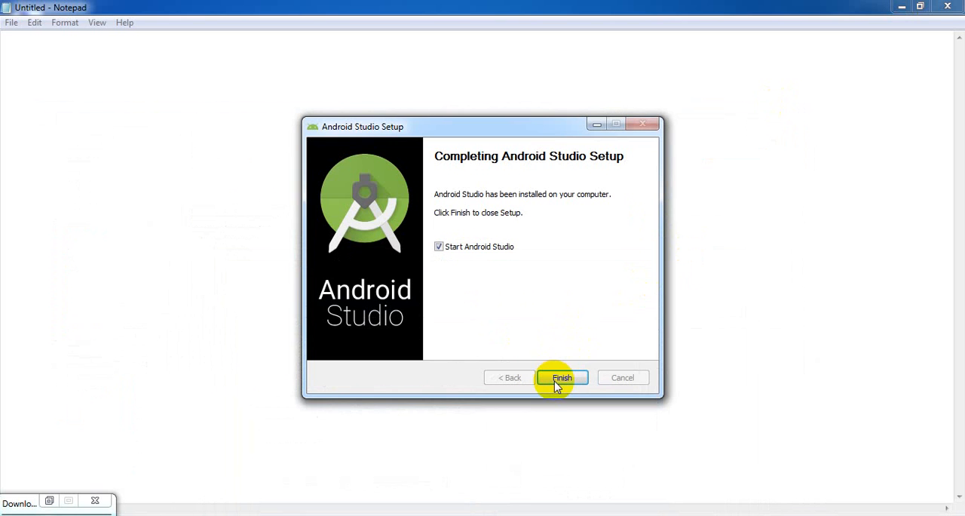
{"action": "left_click", "coordinate": [555, 378]}
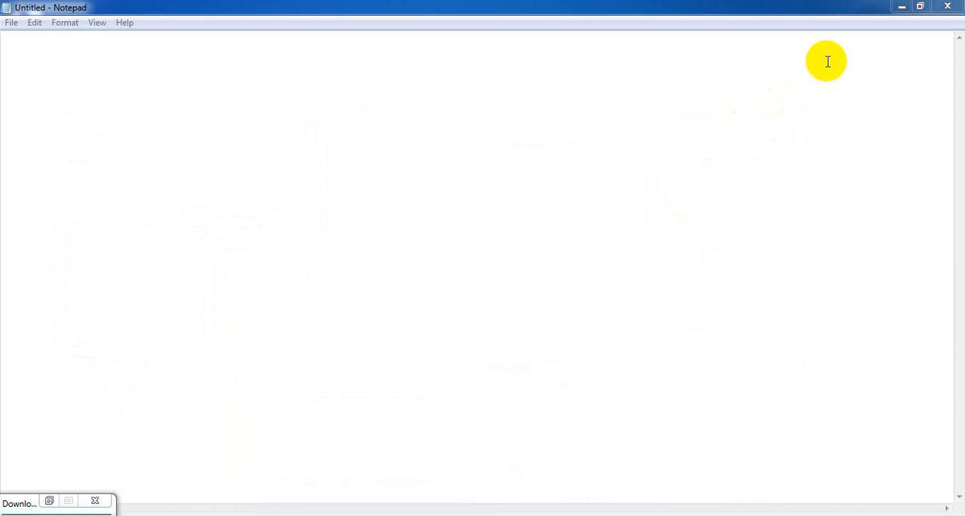
{"action": "left_click", "coordinate": [902, 6]}
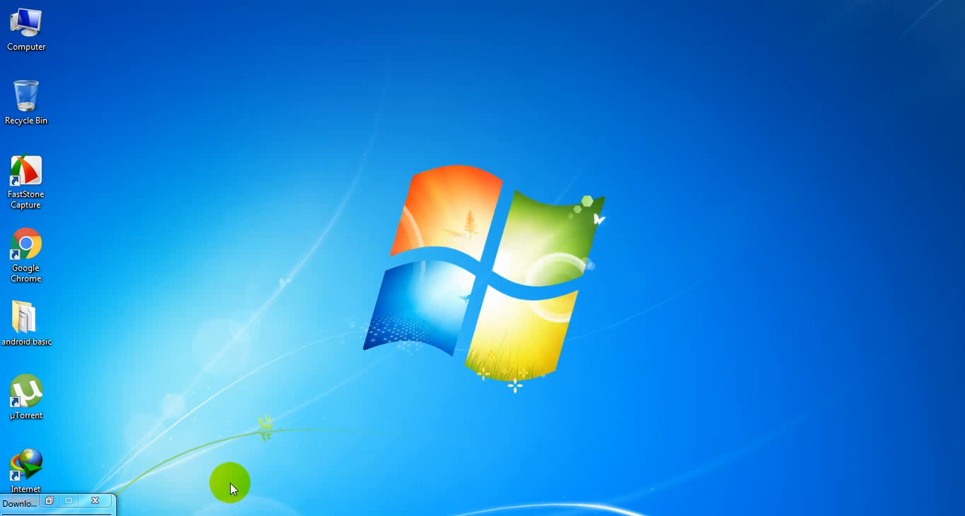
- Complete the Android Studio first-launch prompt without importing settings from a previous version
{"action": "mouse_move", "coordinate": [282, 515]}
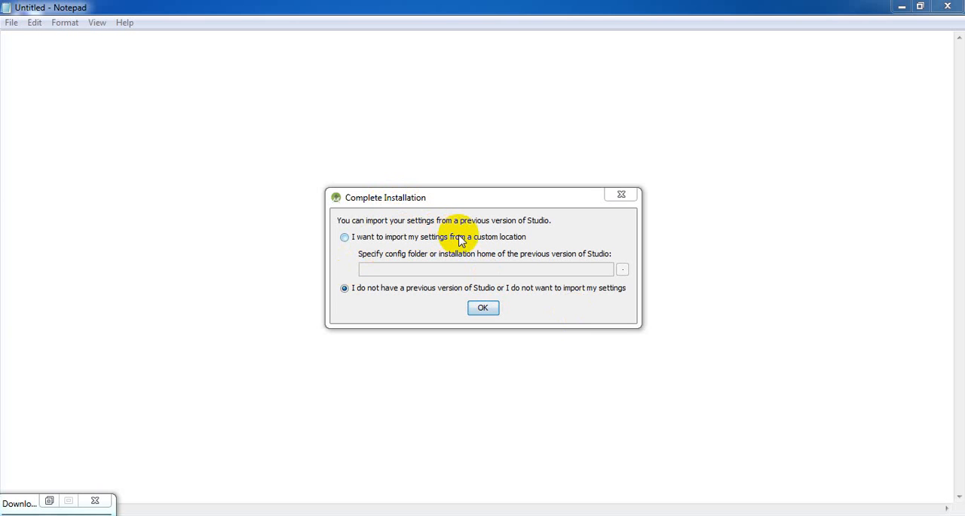
{"action": "left_click", "coordinate": [346, 237]}
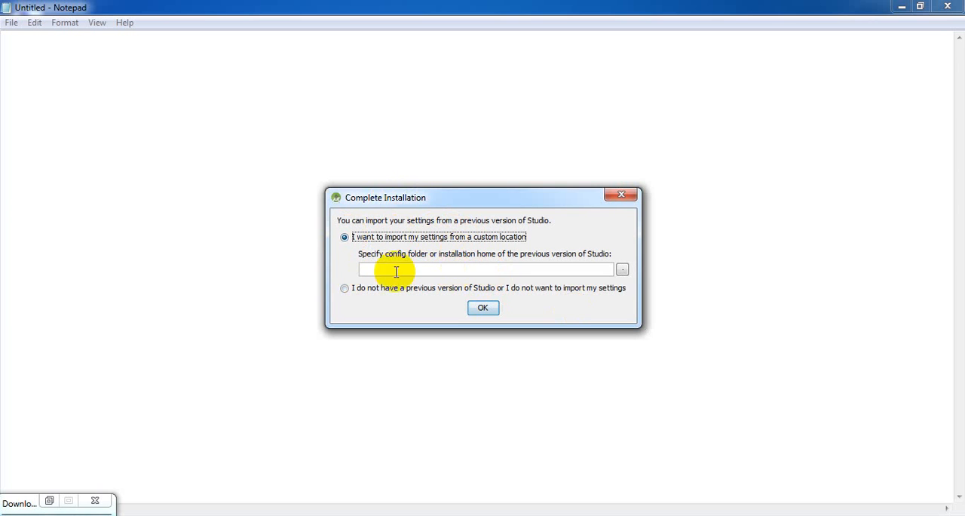
{"action": "left_click", "coordinate": [344, 289]}
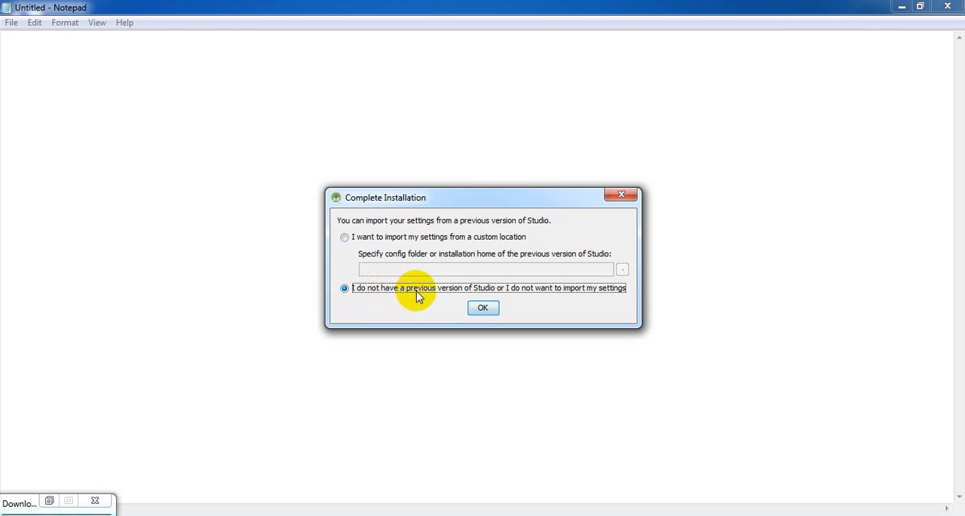
{"action": "left_click", "coordinate": [483, 308]}
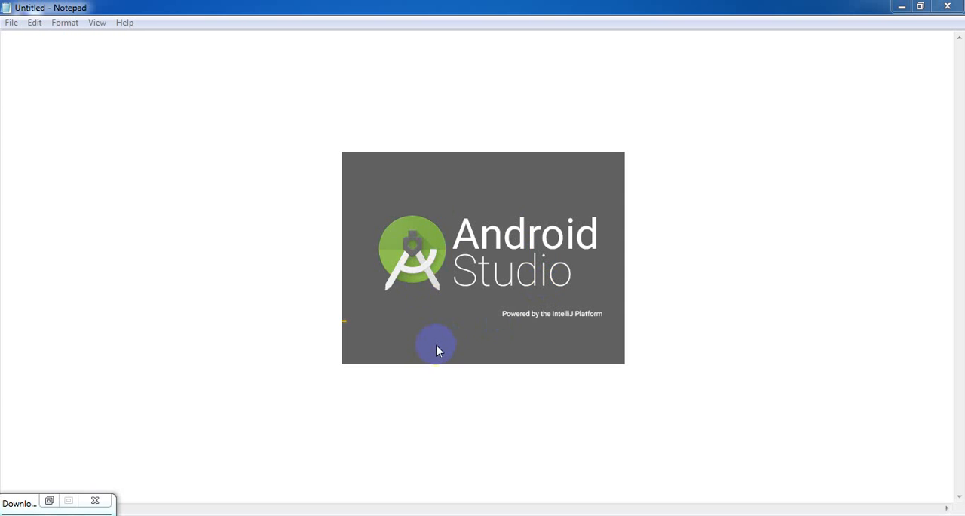
- Launch the downloaded genymotion-2.9.0-vbox.exe installer and choose English as the setup language
{"action": "left_click", "coordinate": [48, 501]}
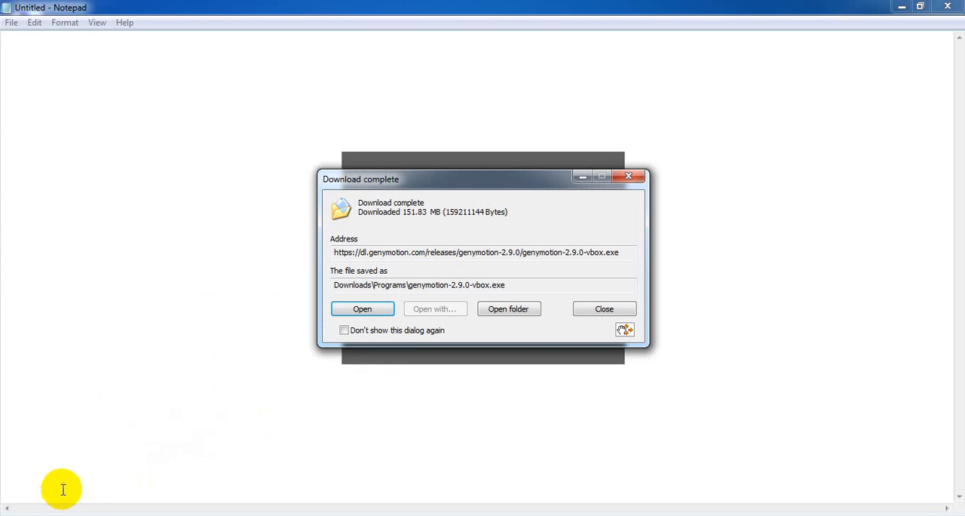
{"action": "left_click", "coordinate": [361, 309]}
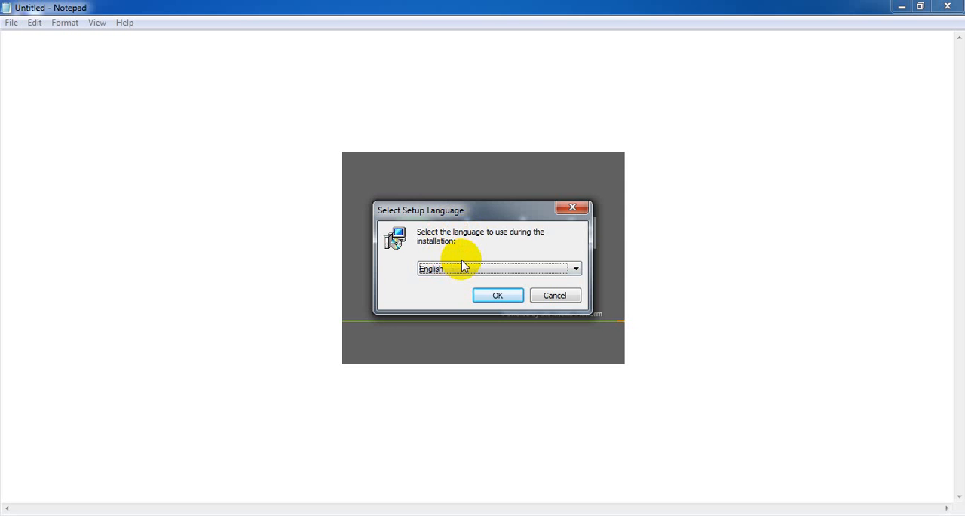
{"action": "left_click", "coordinate": [451, 268]}
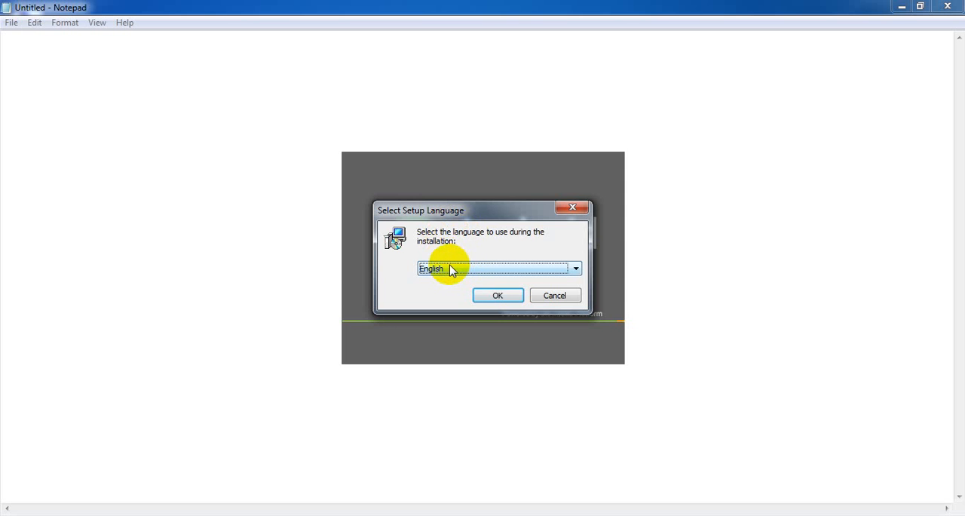
{"action": "left_click", "coordinate": [495, 294]}
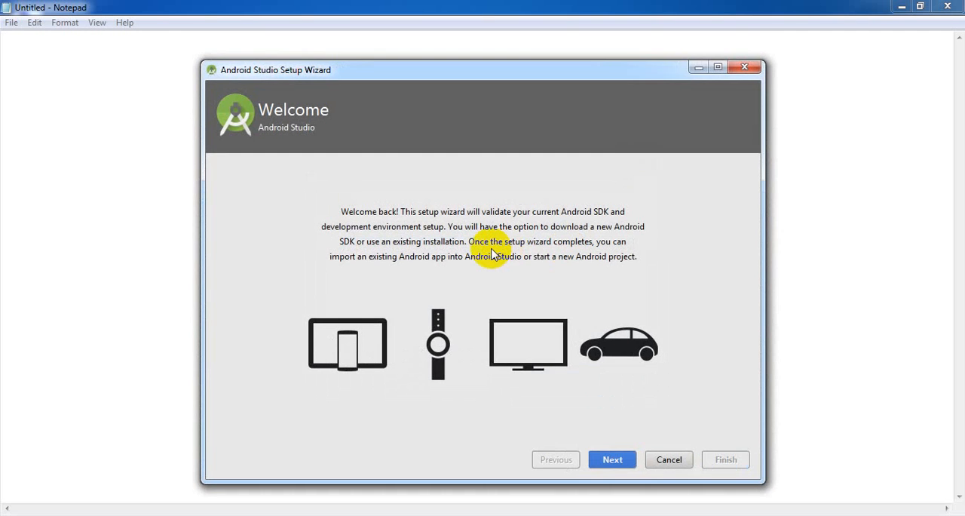
- Start installing Genymotion in C:\Program Files\Genymobile\Genymotion with a Genymotion Start Menu folder and desktop shortcut, and minimize its setup window
{"action": "left_click", "coordinate": [692, 70]}
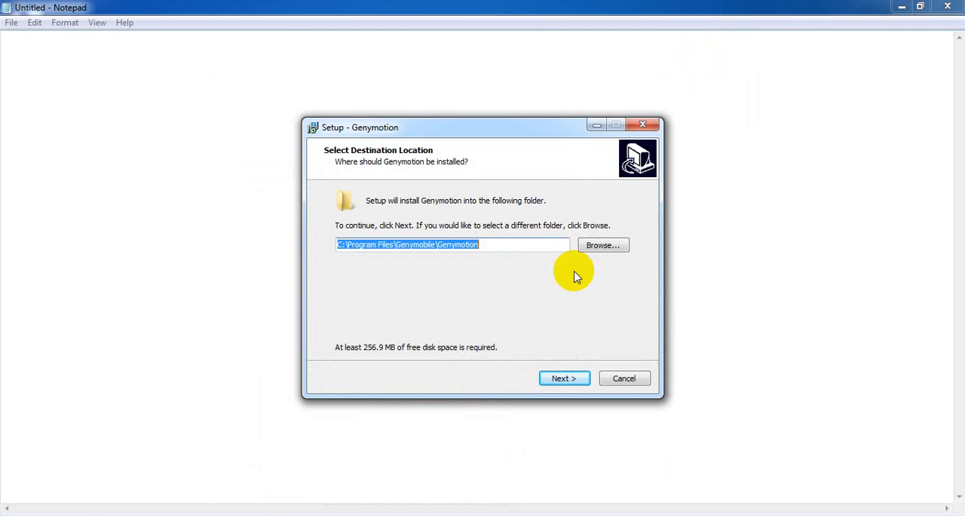
{"action": "left_click", "coordinate": [566, 379]}
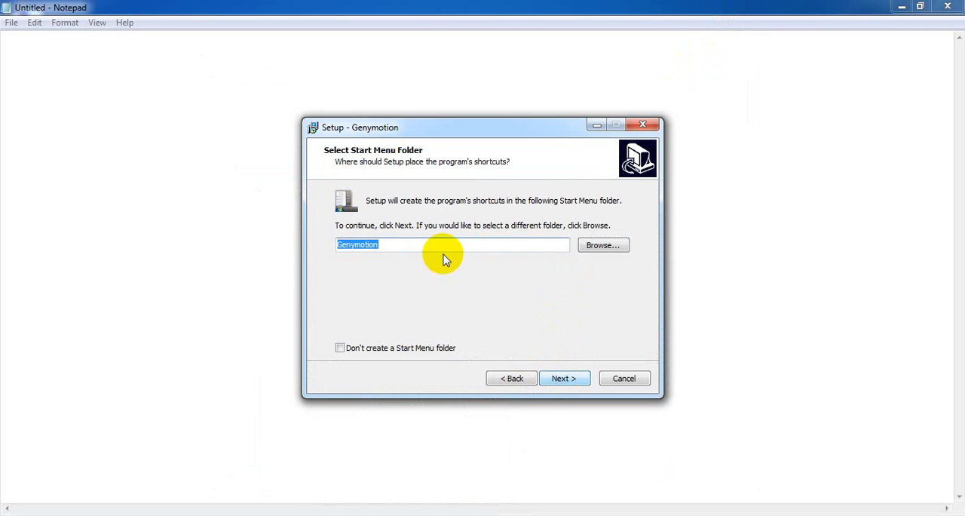
{"action": "left_click", "coordinate": [570, 386]}
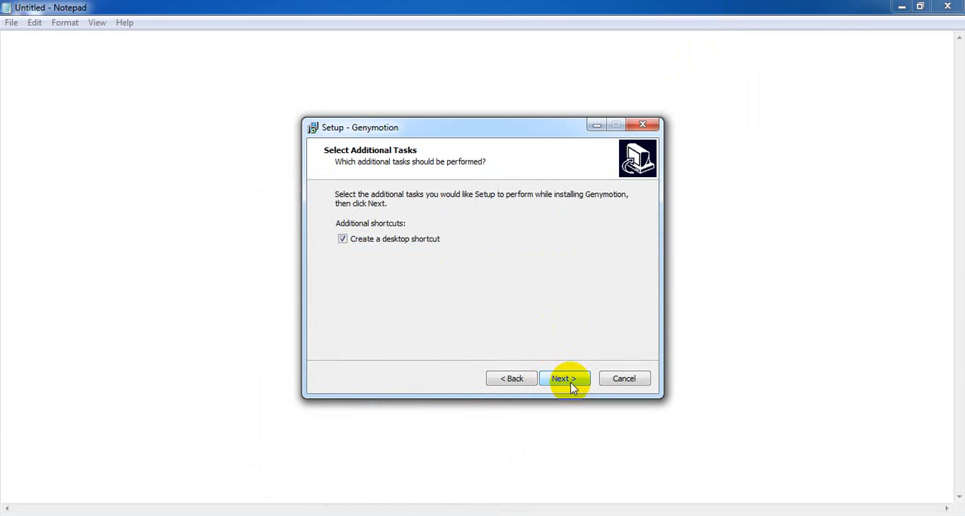
{"action": "left_click", "coordinate": [565, 378]}
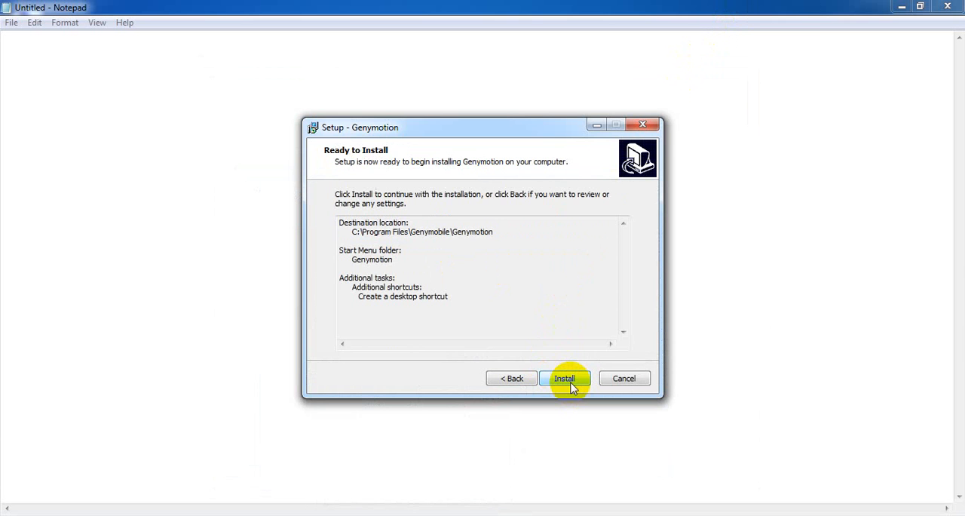
{"action": "left_click", "coordinate": [565, 379]}
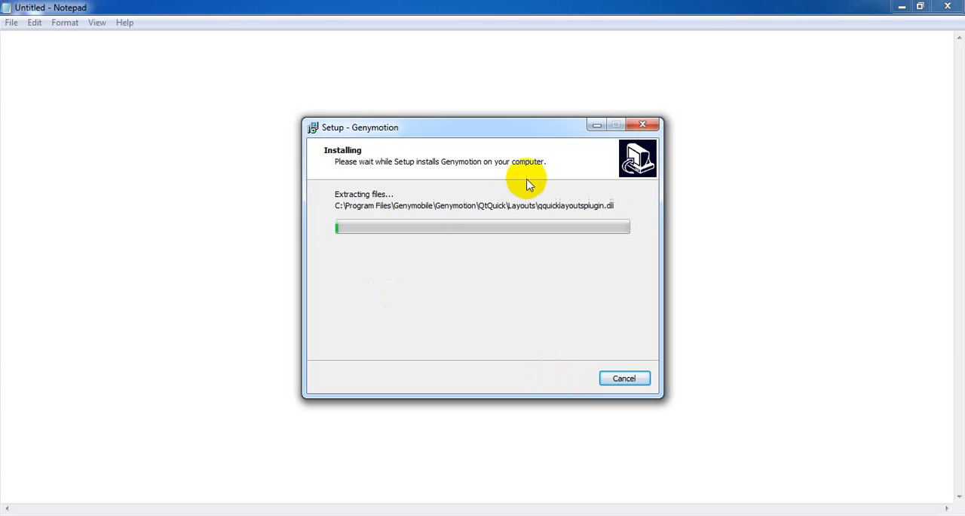
{"action": "left_click", "coordinate": [595, 127]}
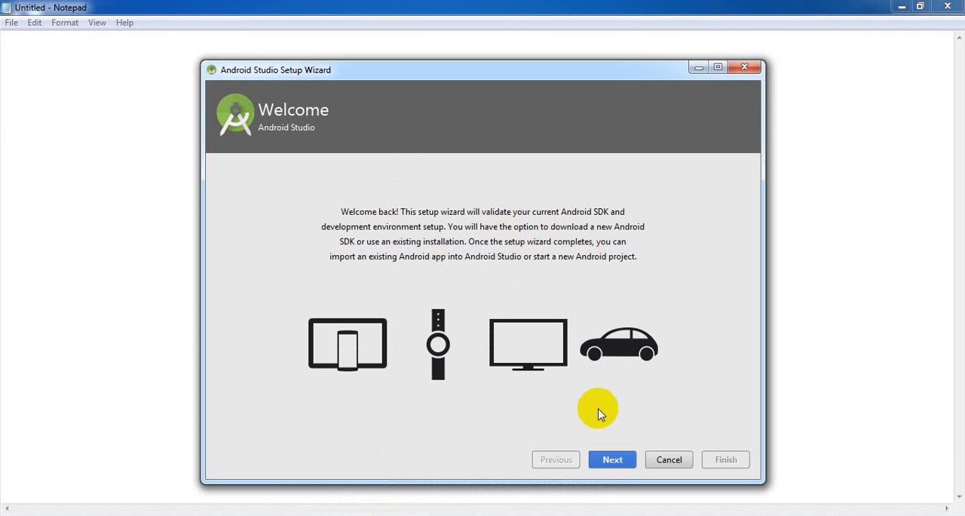
- Configure a Custom Android Studio setup with the IntelliJ theme and preselected SDK components, then start the component download with details shown
{"action": "left_click", "coordinate": [618, 460]}
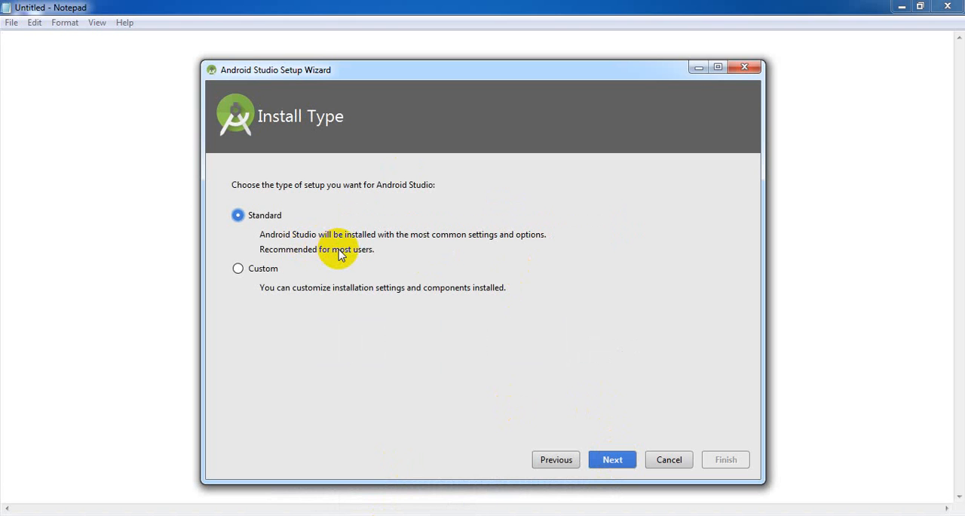
{"action": "left_click", "coordinate": [237, 269]}
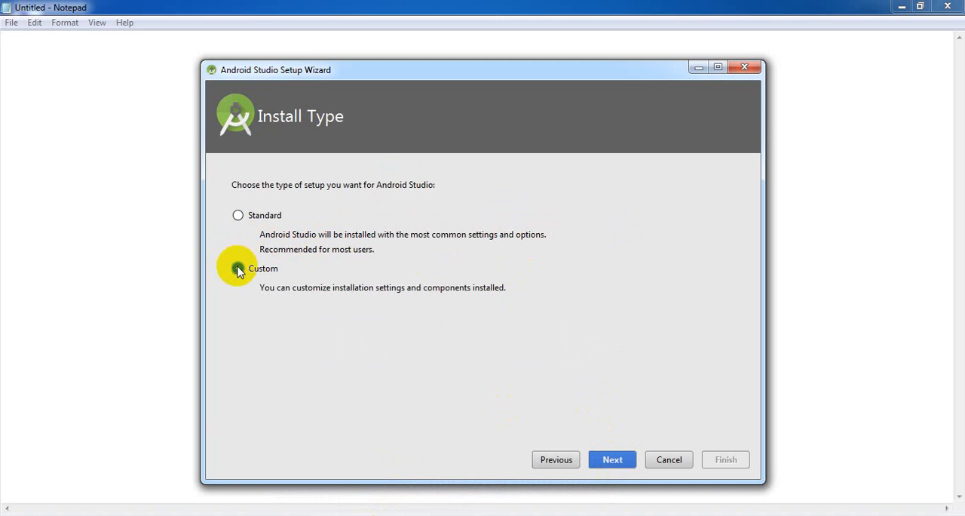
{"action": "left_click", "coordinate": [621, 461]}
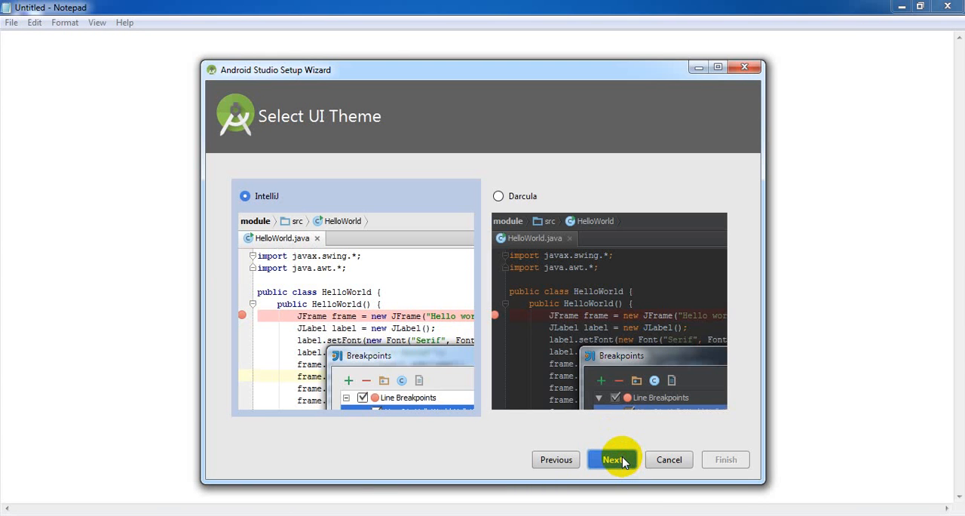
{"action": "left_click", "coordinate": [622, 463]}
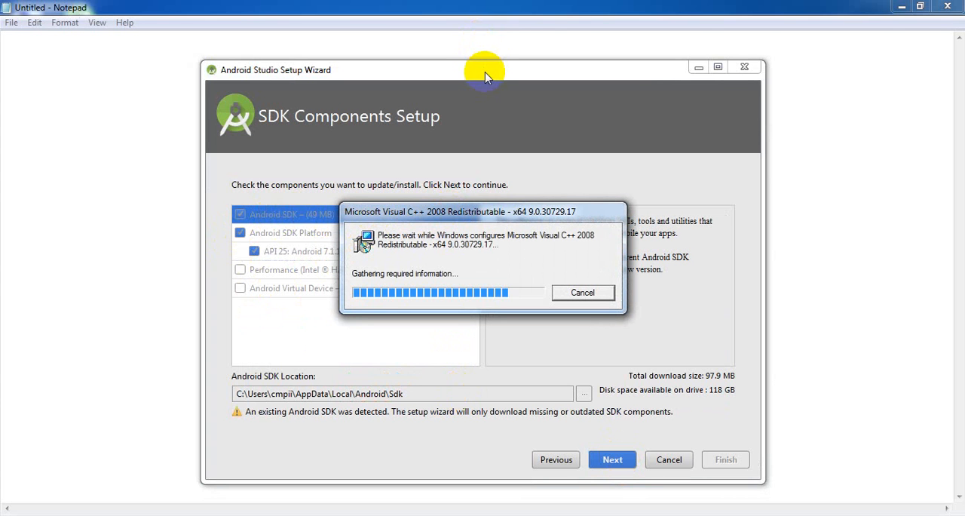
{"action": "left_click", "coordinate": [617, 463]}
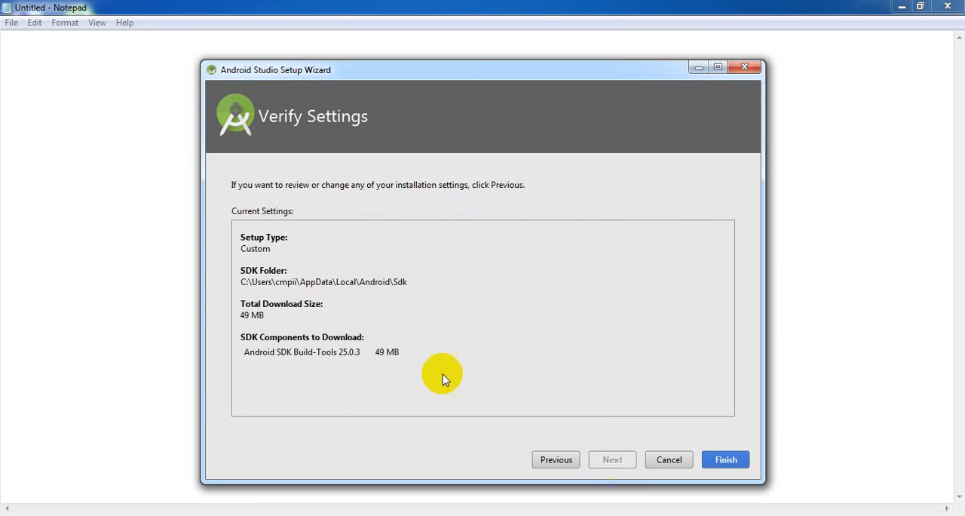
{"action": "left_click", "coordinate": [718, 461]}
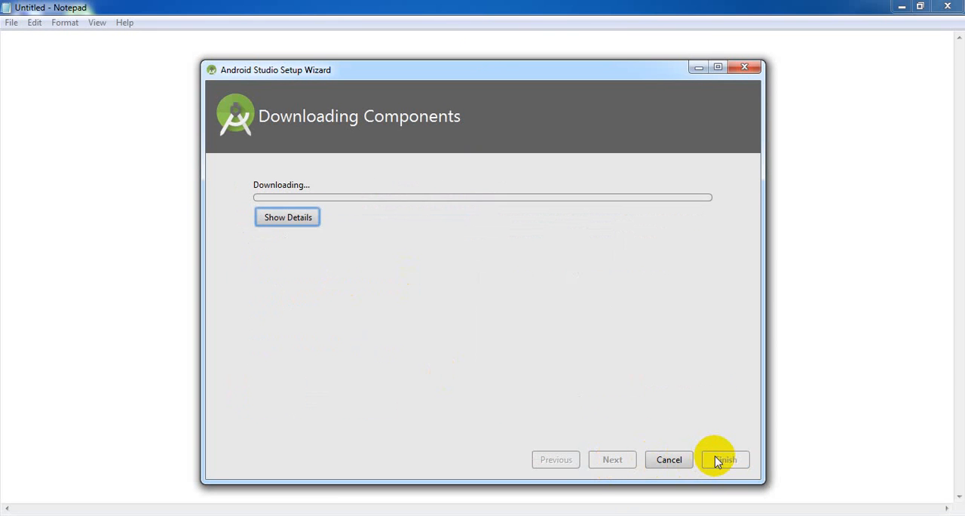
{"action": "left_click", "coordinate": [300, 219]}
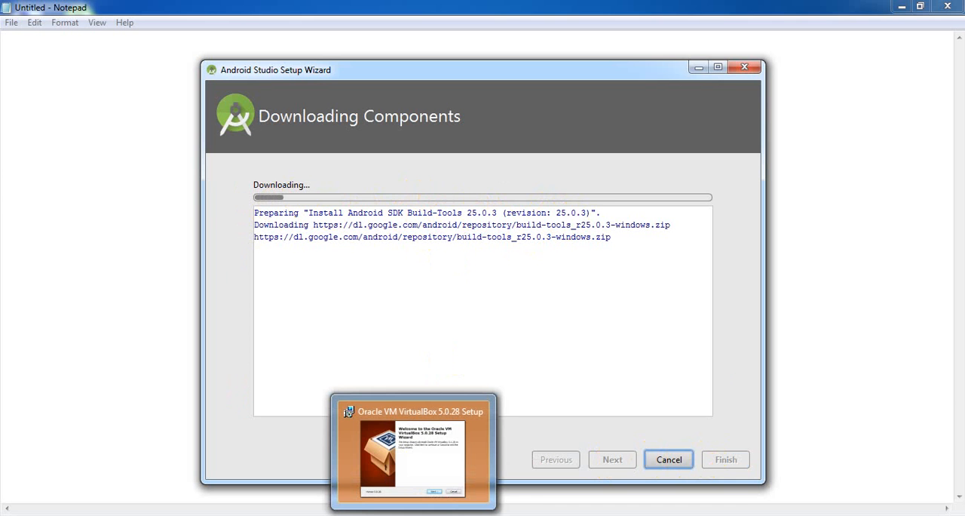
- Start installing Oracle VM VirtualBox 5.0.28 with the default features, shortcuts and file associations, accept the network reset, and minimize its setup window
{"action": "left_click", "coordinate": [413, 515]}
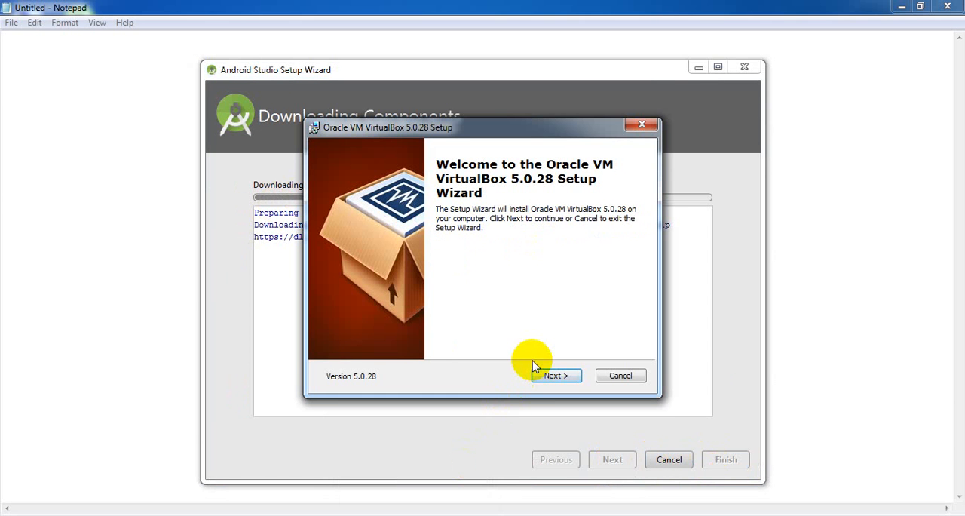
{"action": "left_click", "coordinate": [556, 375]}
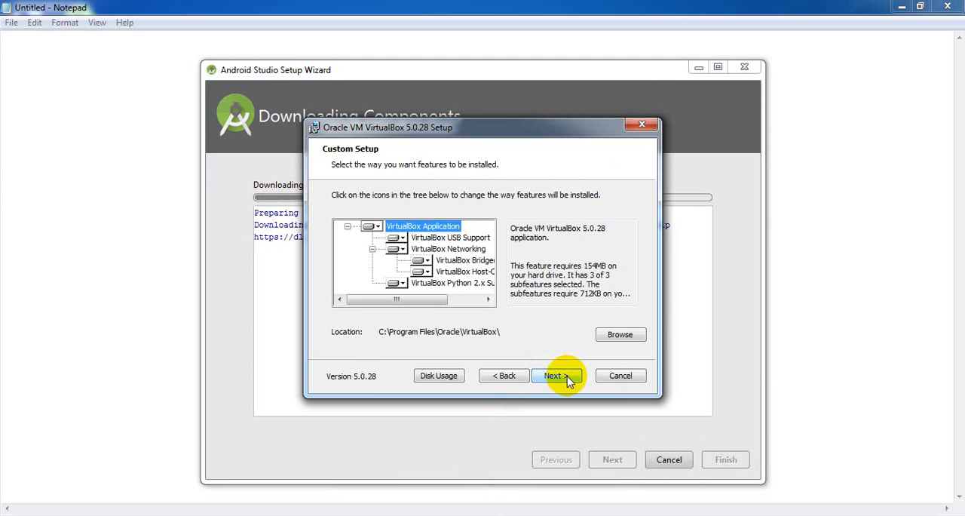
{"action": "left_click", "coordinate": [557, 375]}
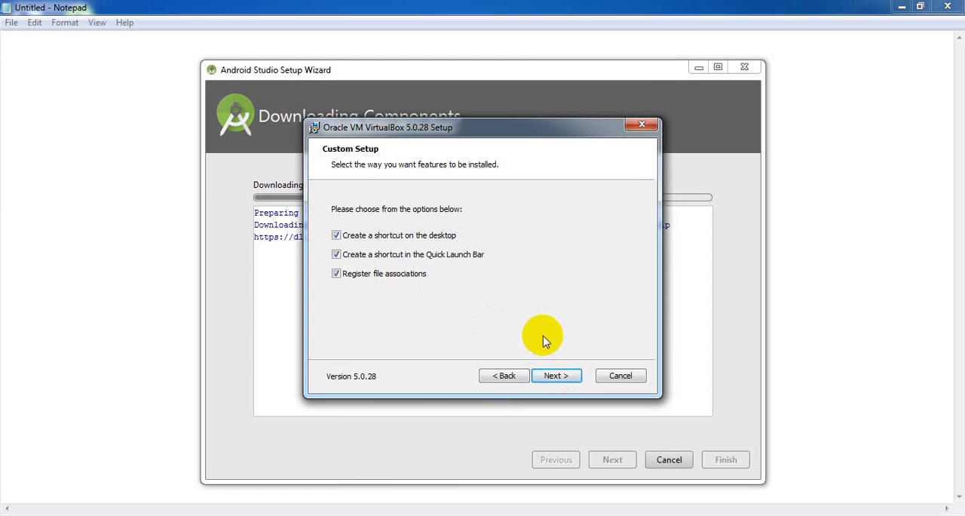
{"action": "left_click", "coordinate": [557, 376]}
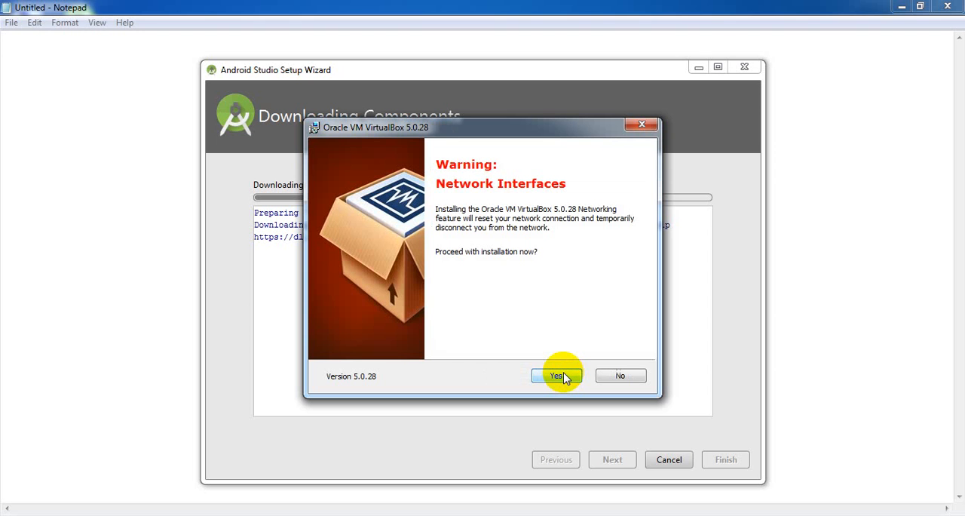
{"action": "left_click", "coordinate": [557, 375]}
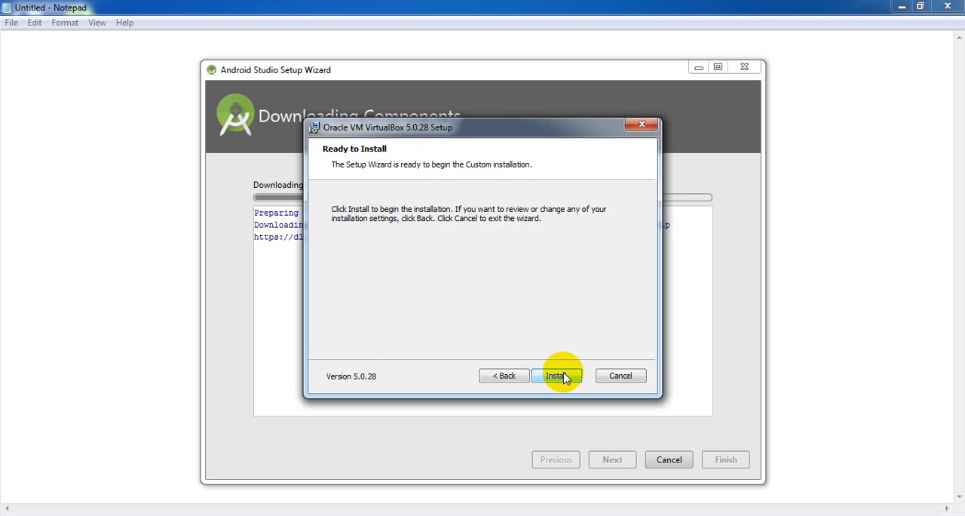
{"action": "left_click", "coordinate": [558, 376]}
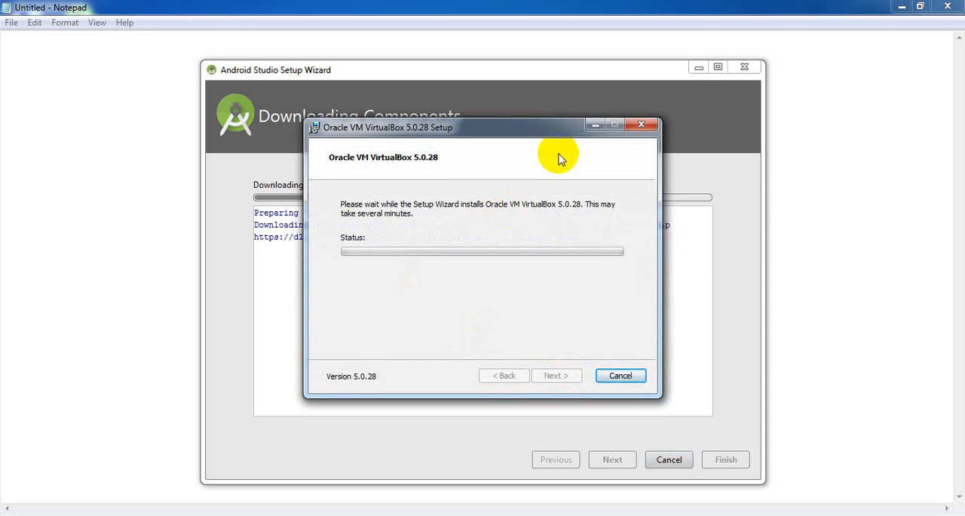
{"action": "left_click", "coordinate": [592, 126]}
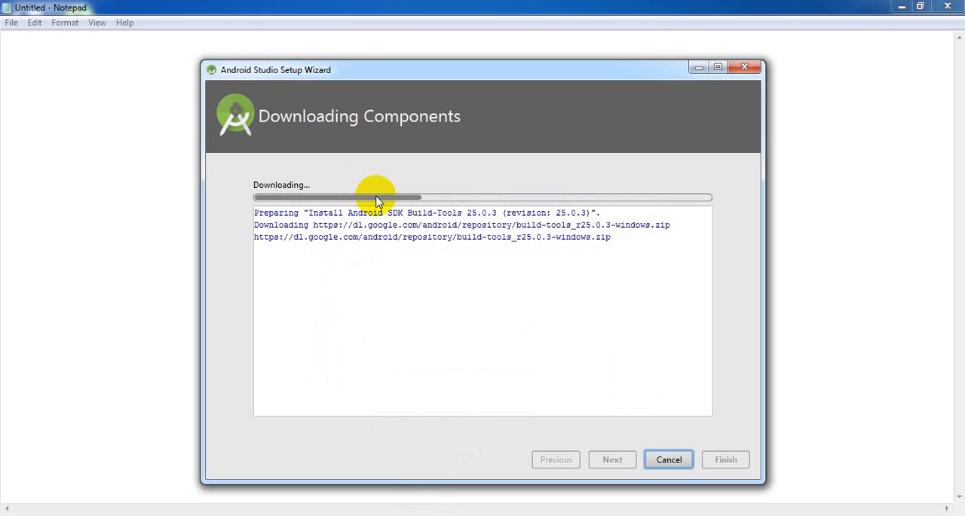
- Check the SDK Build-Tools 25.0.3 download log through to its final status line and finish the Android Studio Setup Wizard
{"action": "left_click", "coordinate": [309, 212]}
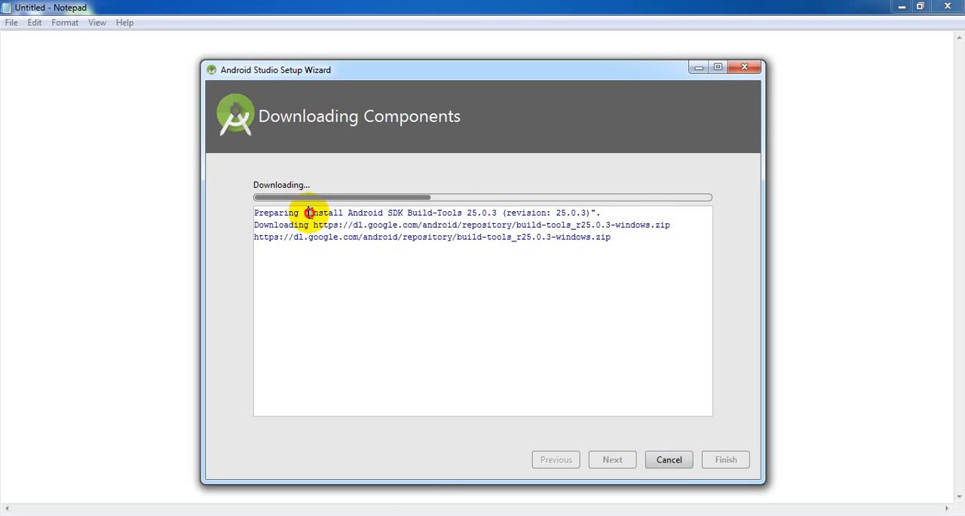
{"action": "left_click_drag", "start_coordinate": [309, 213], "coordinate": [498, 211]}
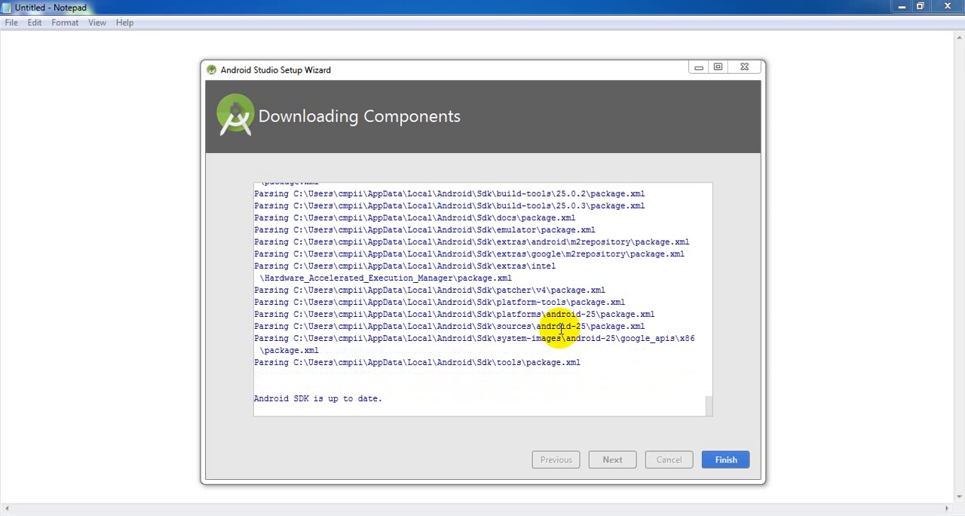
{"action": "left_click_drag", "start_coordinate": [389, 397], "coordinate": [245, 395]}
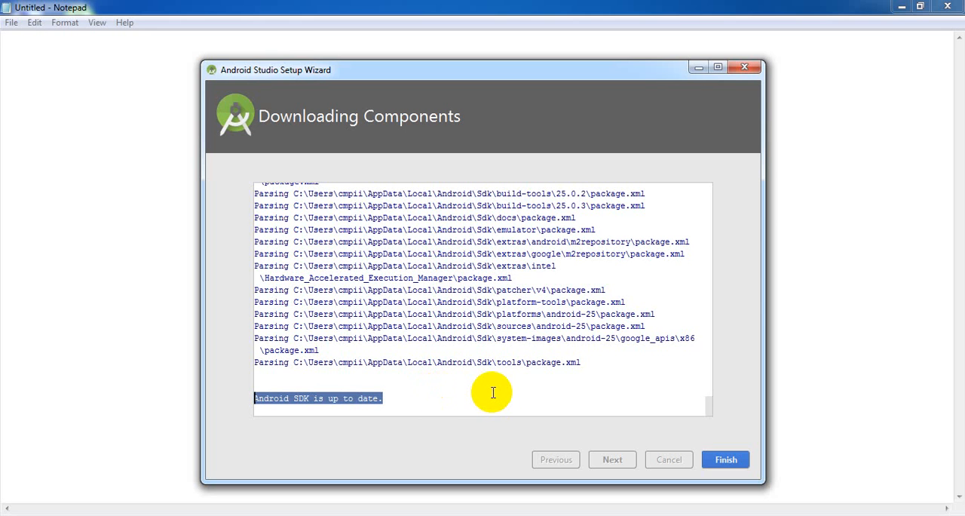
{"action": "left_click", "coordinate": [731, 458]}
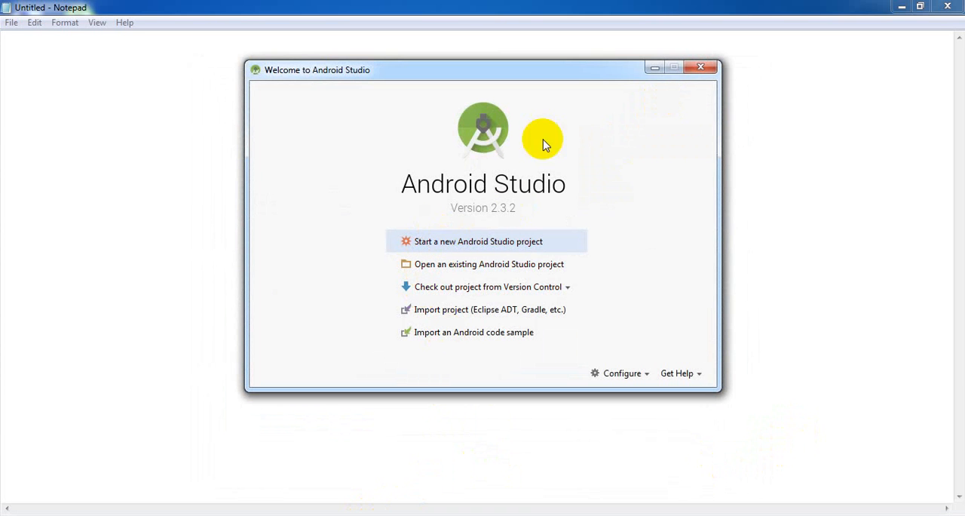
- Minimize the Android Studio welcome window and install the Oracle USB device software, always trusting software from Oracle Corporation
{"action": "left_click", "coordinate": [652, 69]}
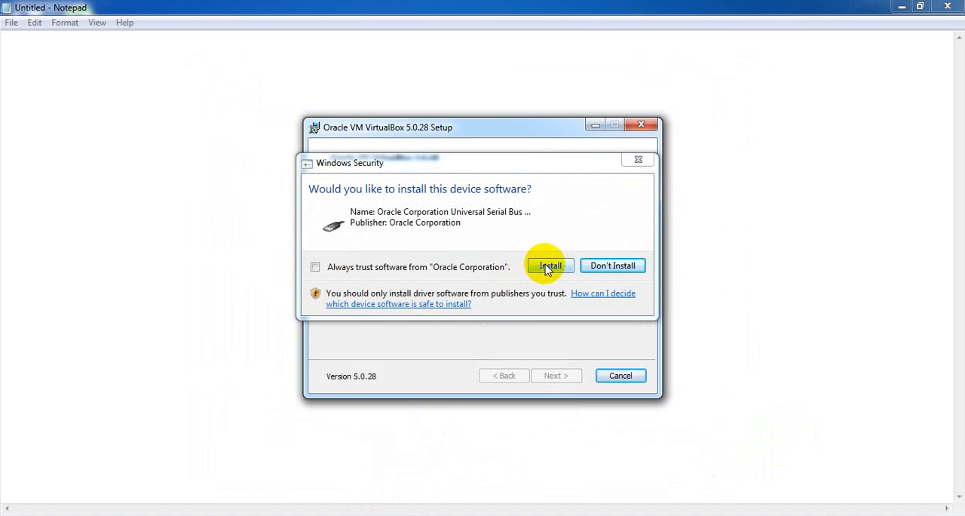
{"action": "left_click", "coordinate": [451, 266]}
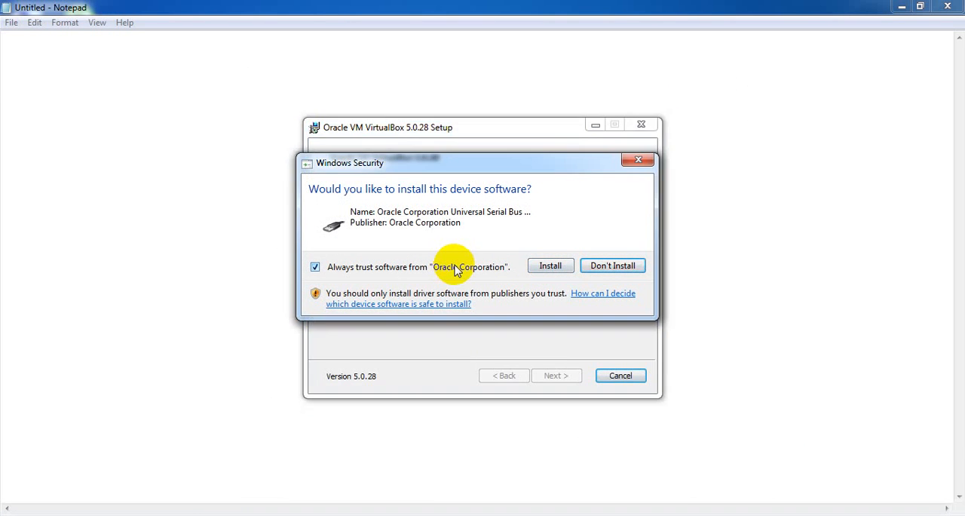
{"action": "left_click", "coordinate": [567, 270]}
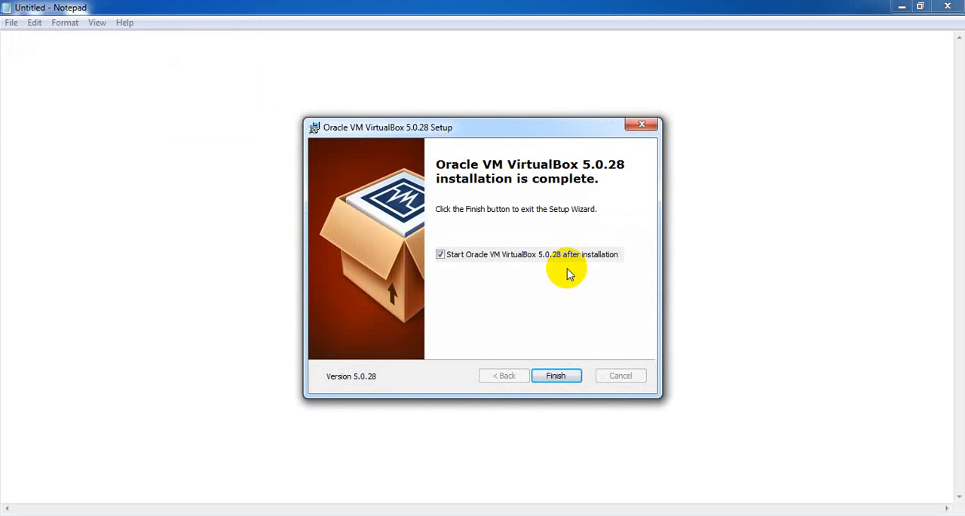
- Finish the VirtualBox and Genymotion setups with both programs set to launch, and move the Android Studio welcome window slightly down
{"action": "left_click", "coordinate": [559, 375]}
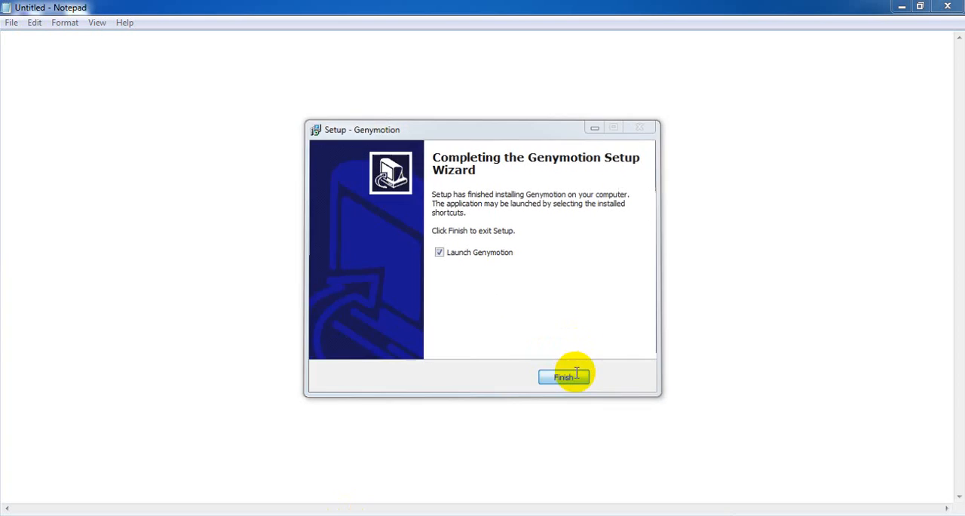
{"action": "left_click", "coordinate": [576, 374]}
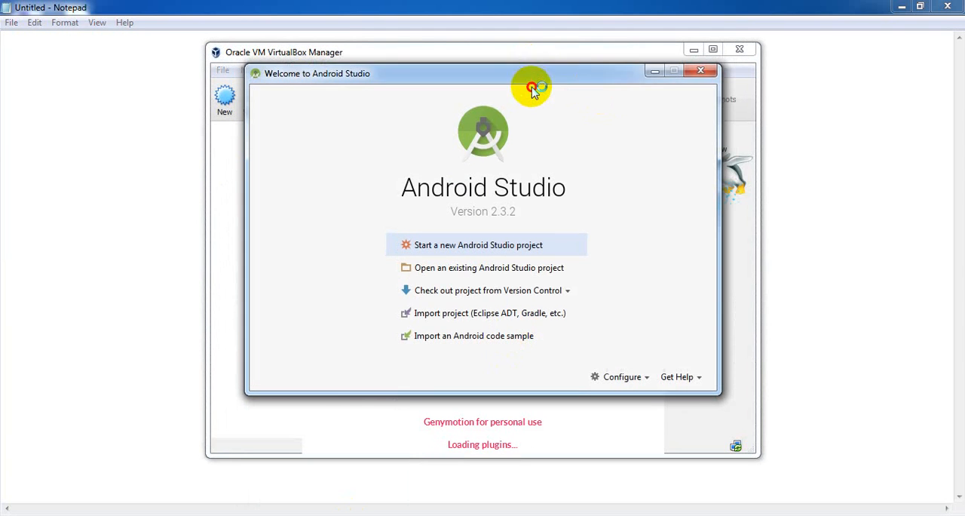
{"action": "left_click_drag", "start_coordinate": [533, 75], "coordinate": [533, 93]}
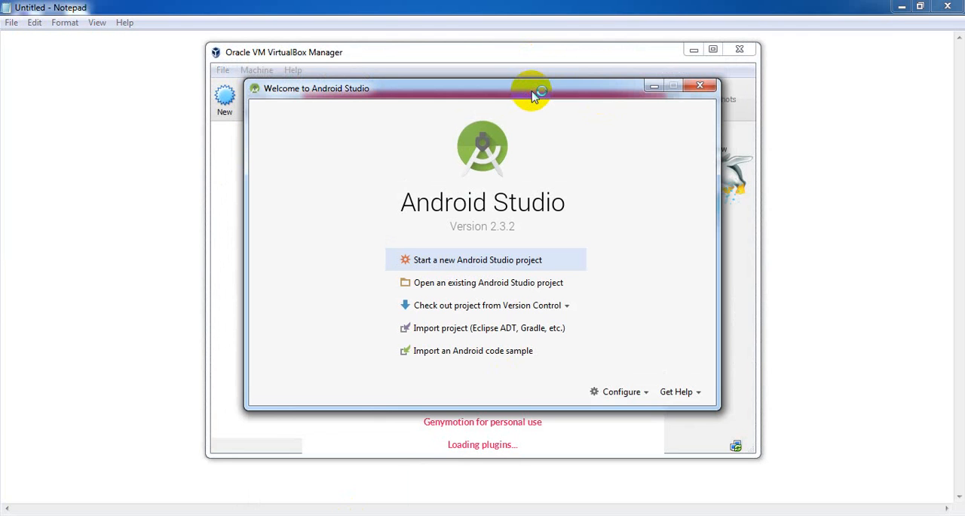